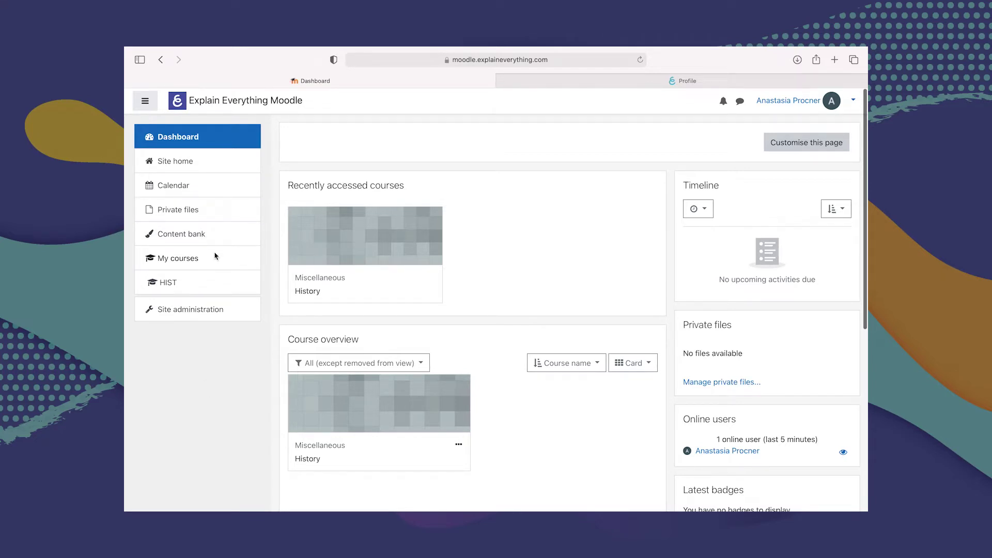
Show the LTI and LMS Integration Keys on the Explain Everything Drive account page
left_click(195, 310)
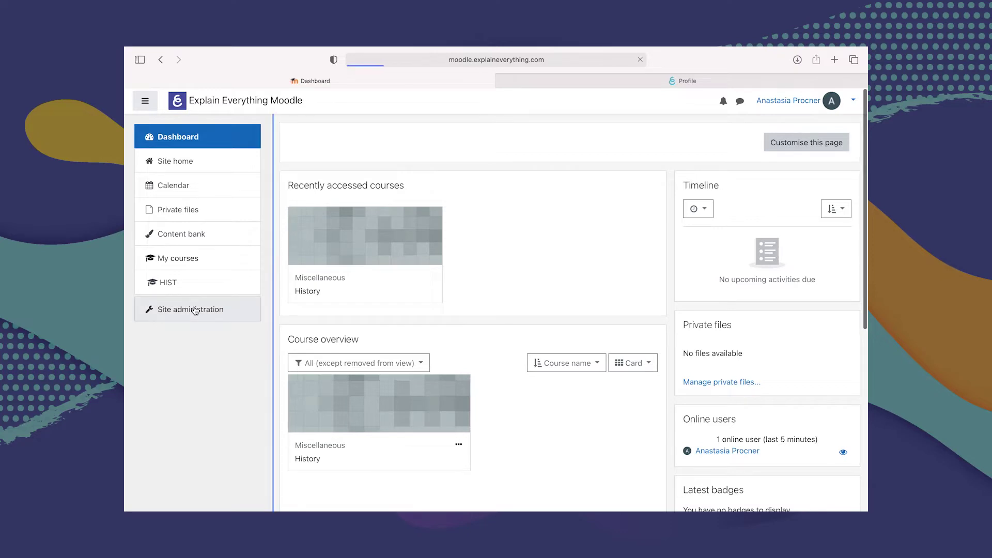
left_click(615, 94)
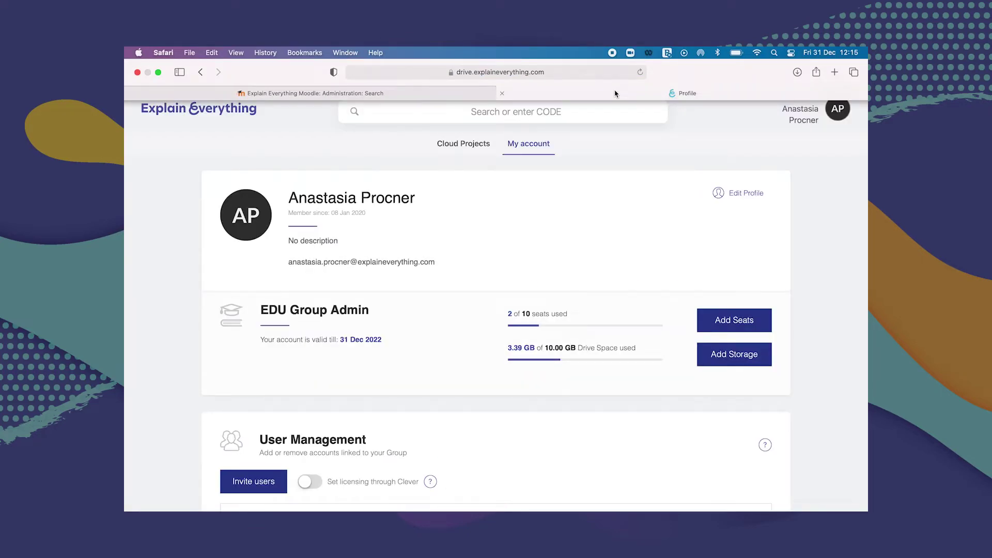
scroll(498, 328, "down", 10)
scroll(499, 330, "up", 5)
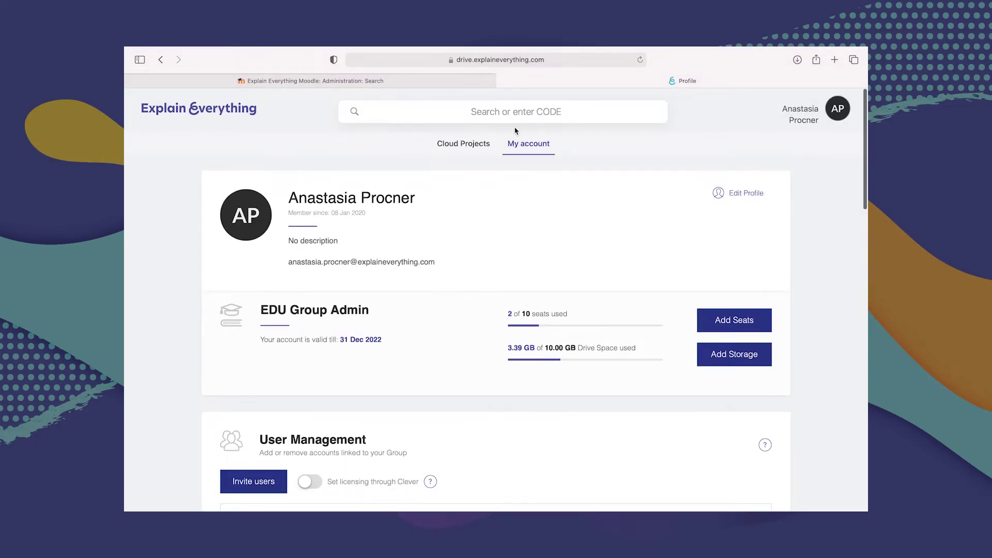
scroll(503, 328, "down", 15)
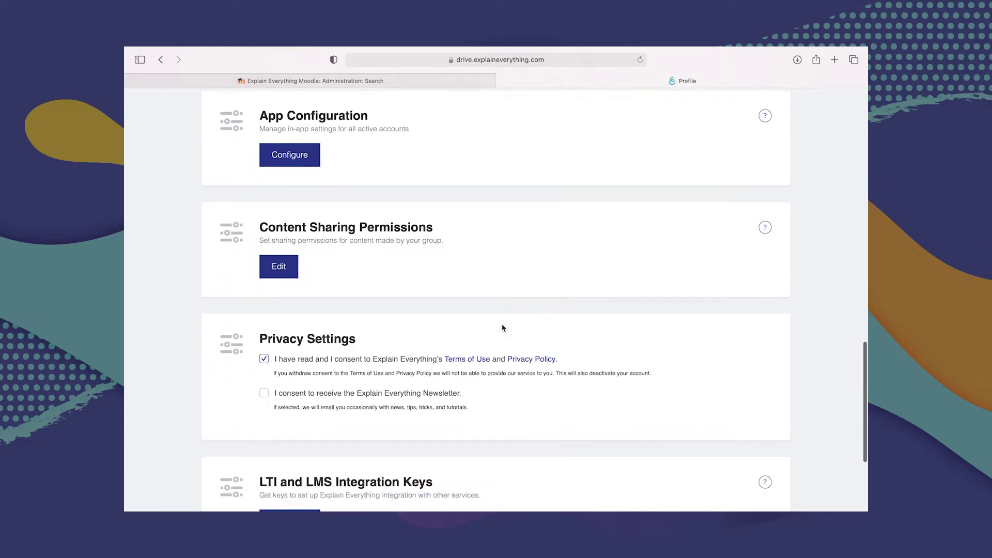
scroll(503, 328, "down", 5)
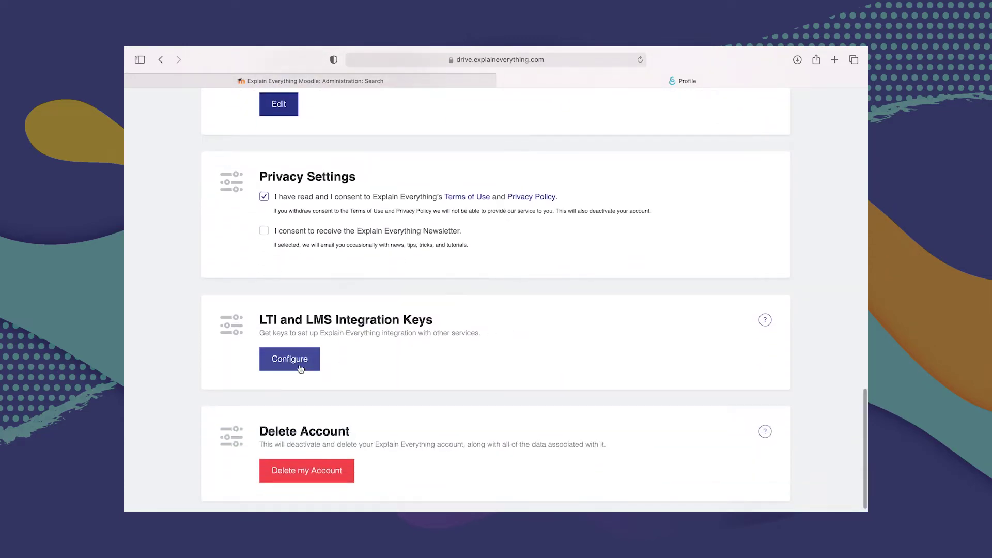
left_click(301, 368)
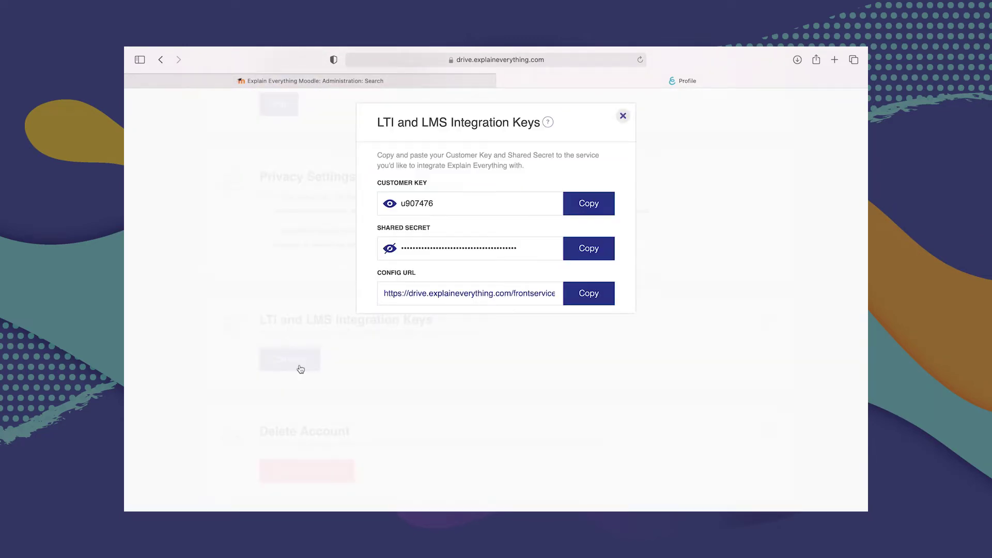
From Plugins overview, open the External tool settings and begin a new preconfigured tool
left_click(358, 82)
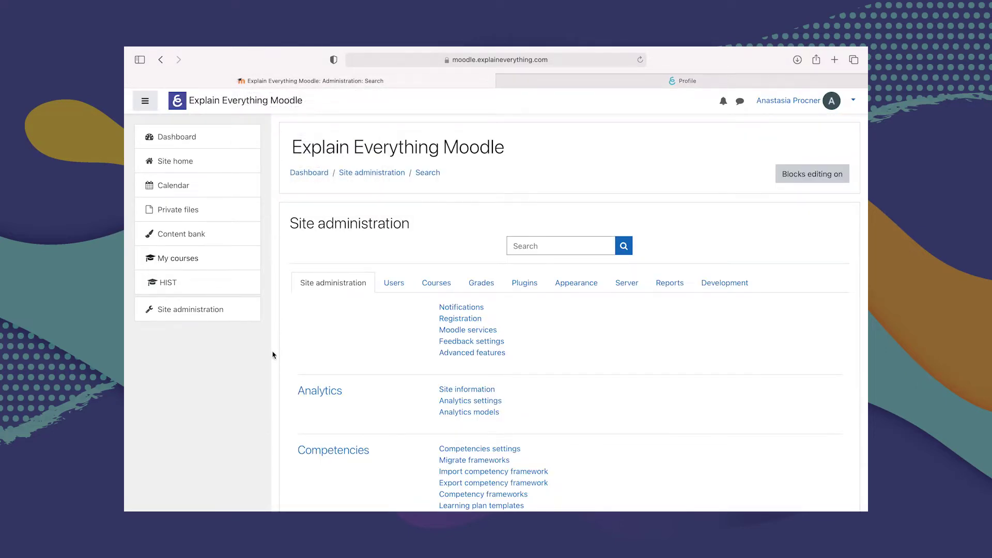
left_click(519, 289)
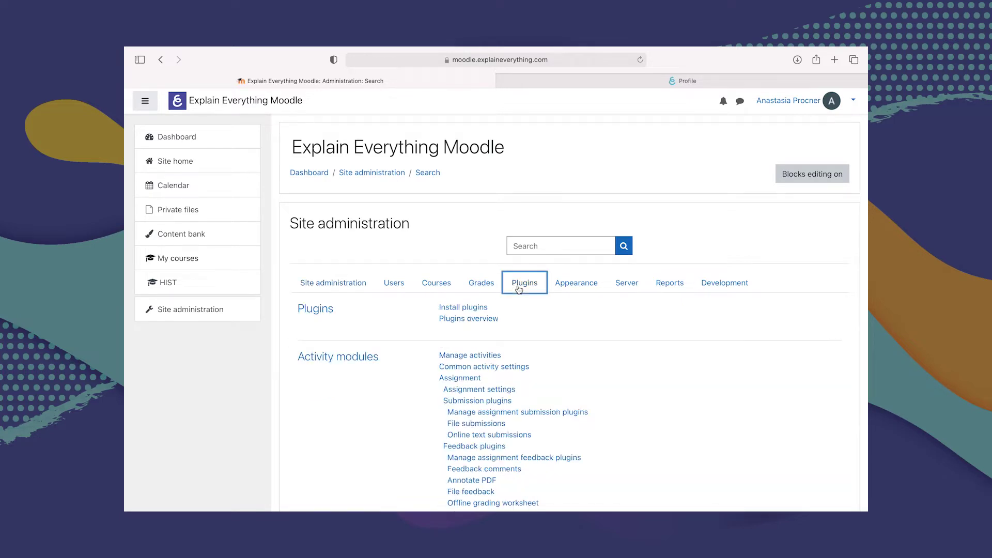
left_click(465, 319)
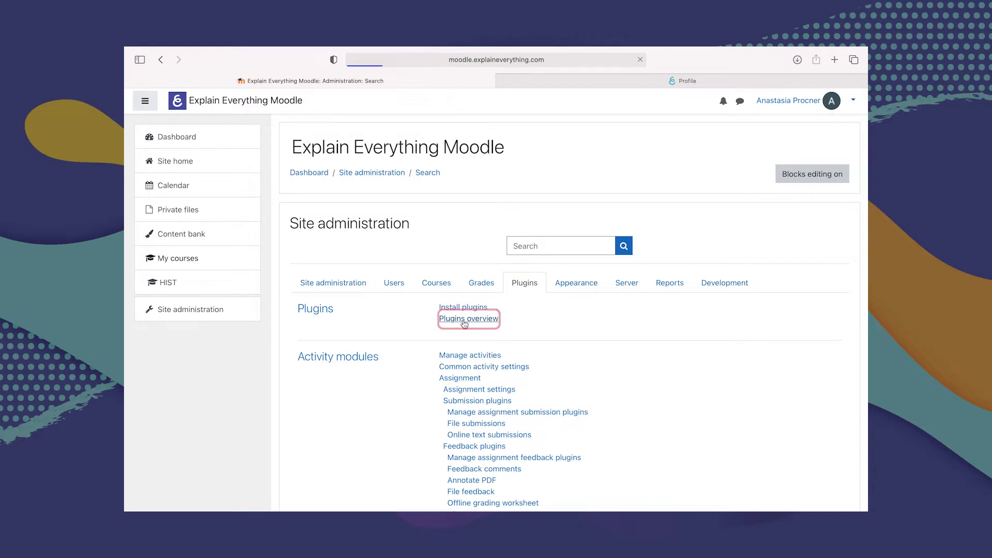
scroll(464, 324, "down", 5)
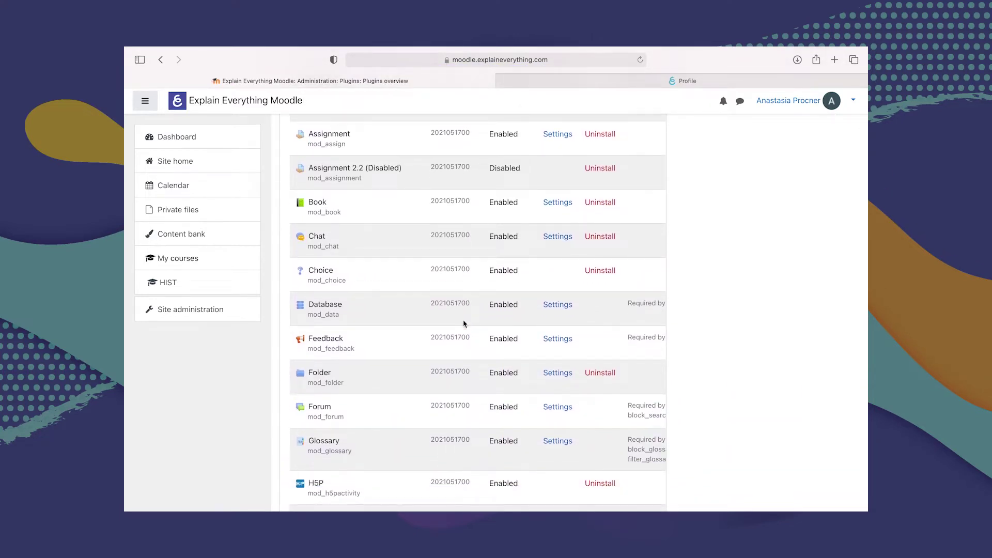
key("super+f")
type("ex")
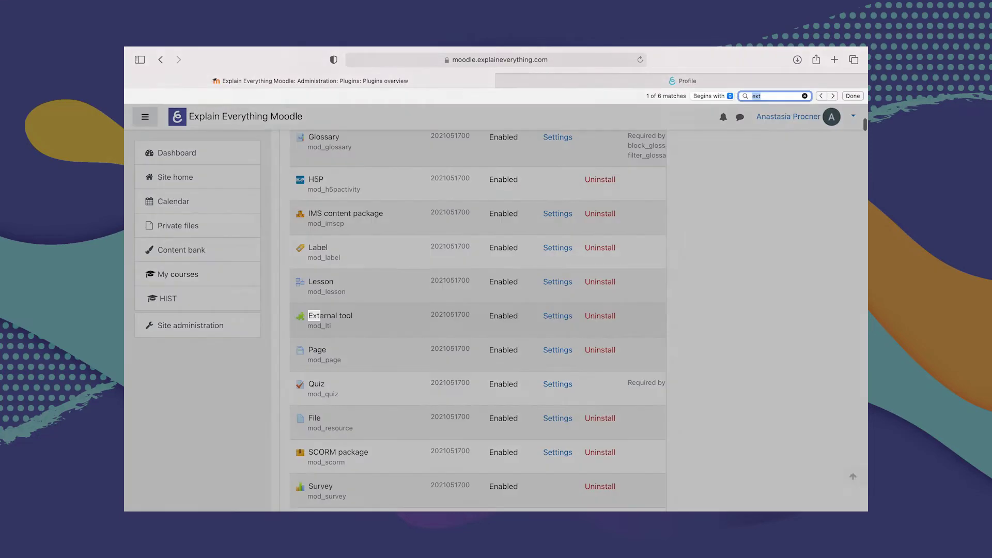
type("t")
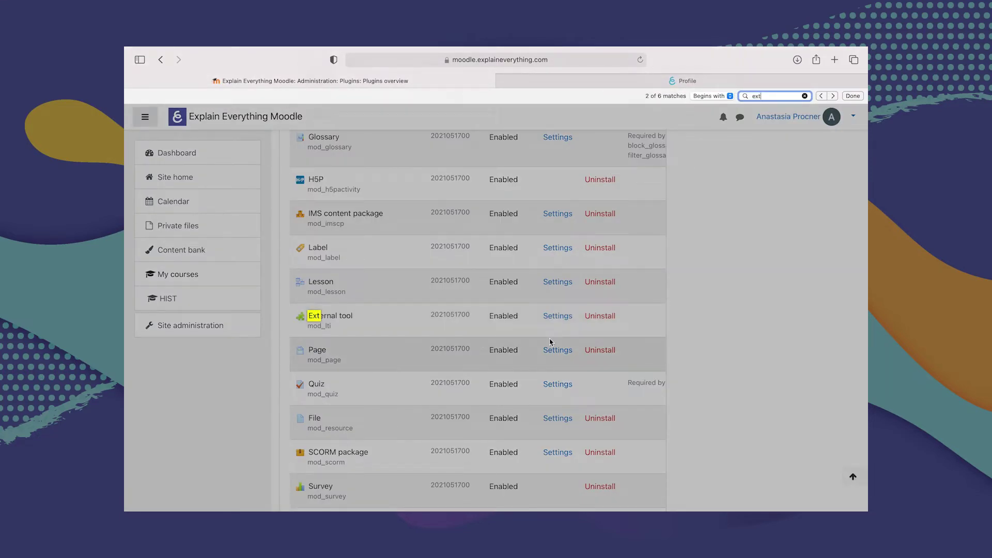
left_click(560, 316)
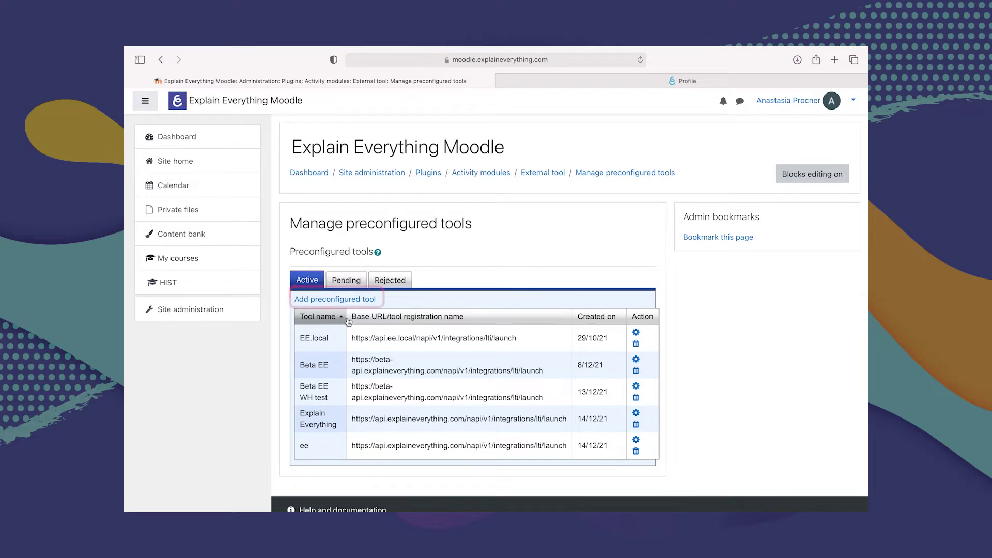
left_click(335, 299)
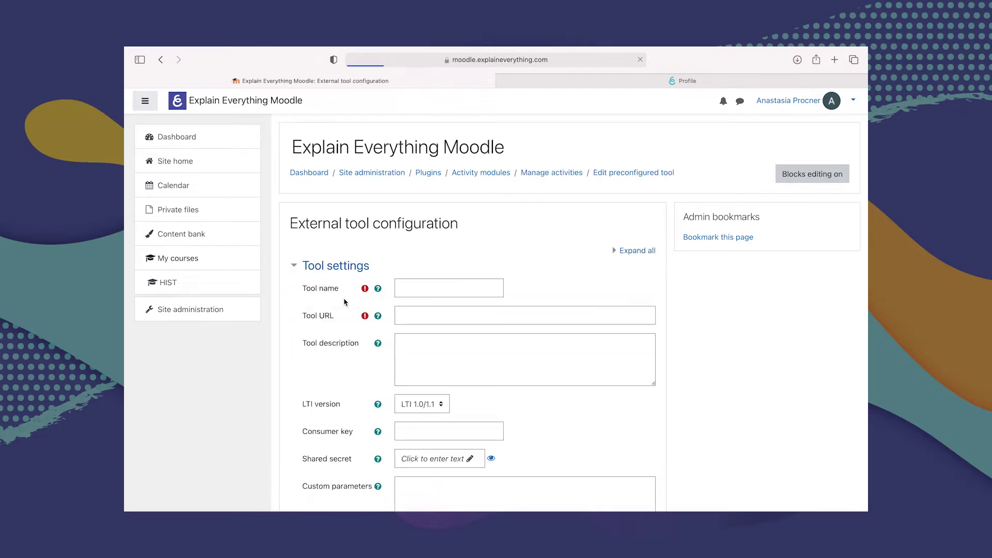
Name the tool 'Explain Everything' and paste the copied Explain Everything Config URL as its Tool URL
left_click(440, 287)
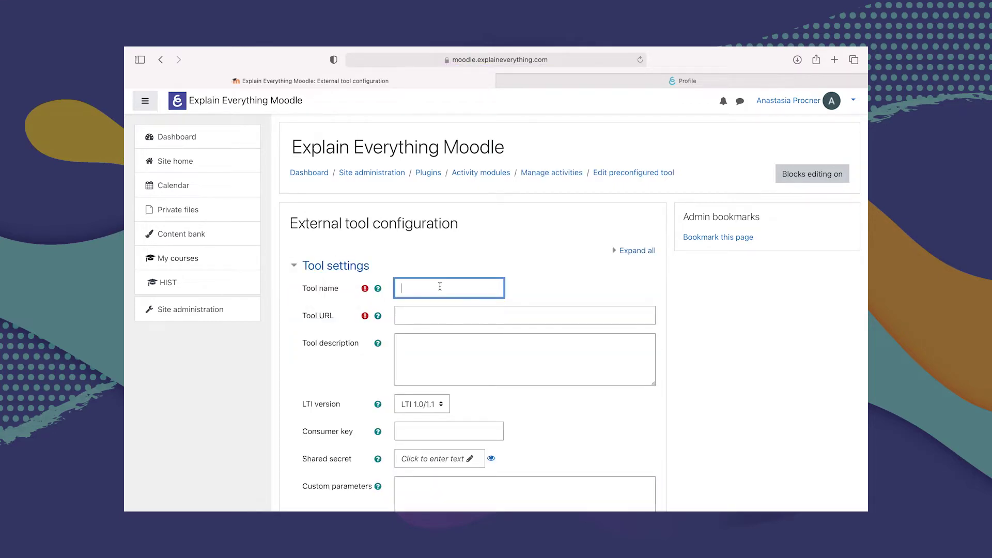
type("Explain Everything")
left_click(441, 313)
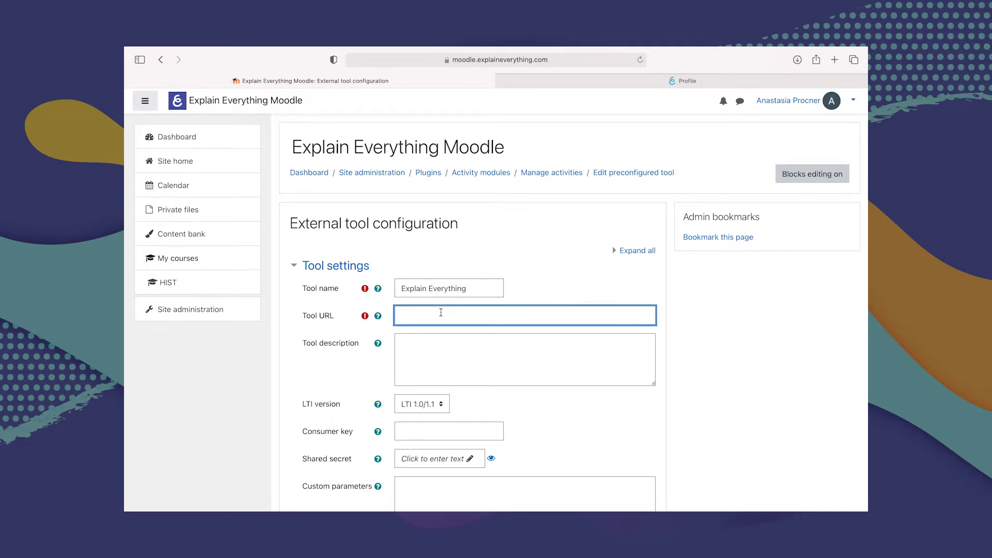
left_click(623, 82)
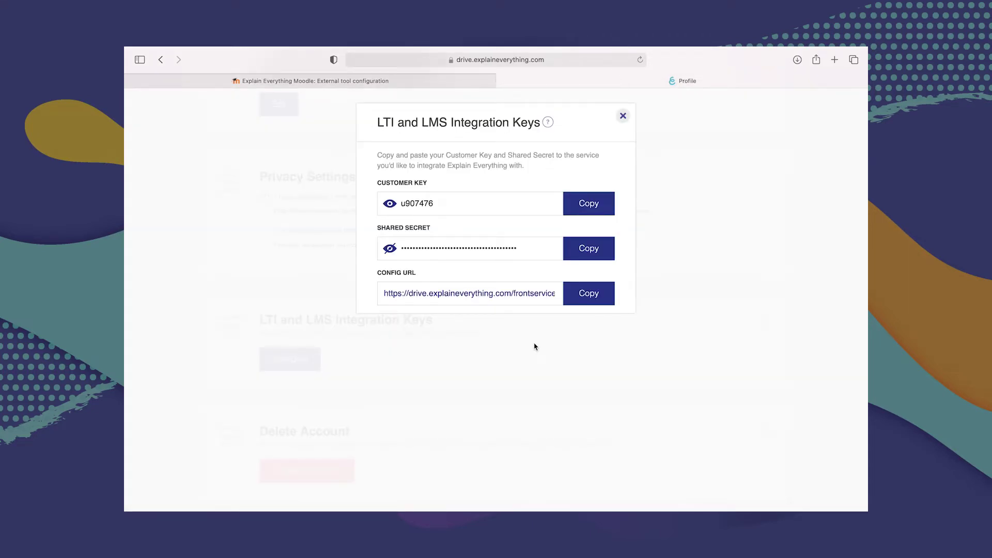
left_click(583, 296)
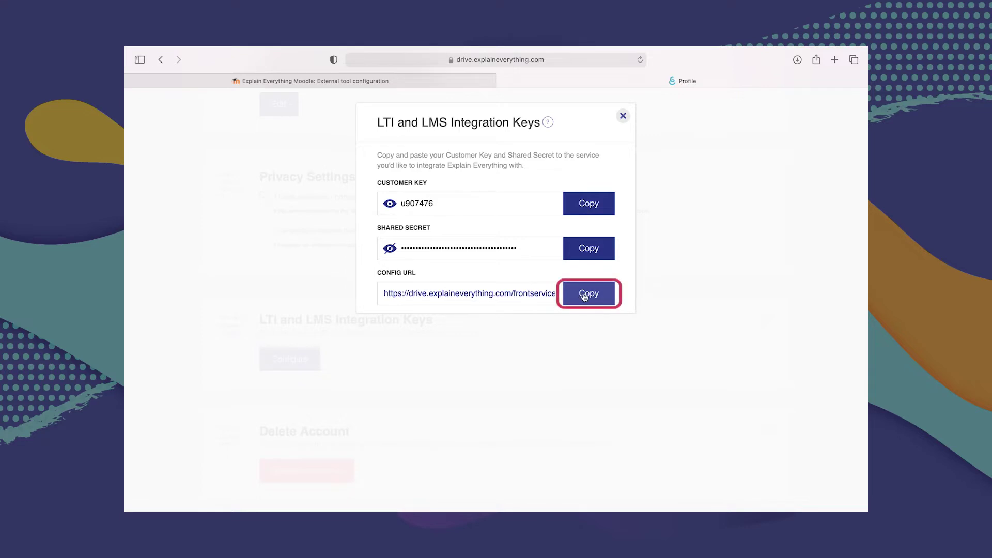
left_click(585, 296)
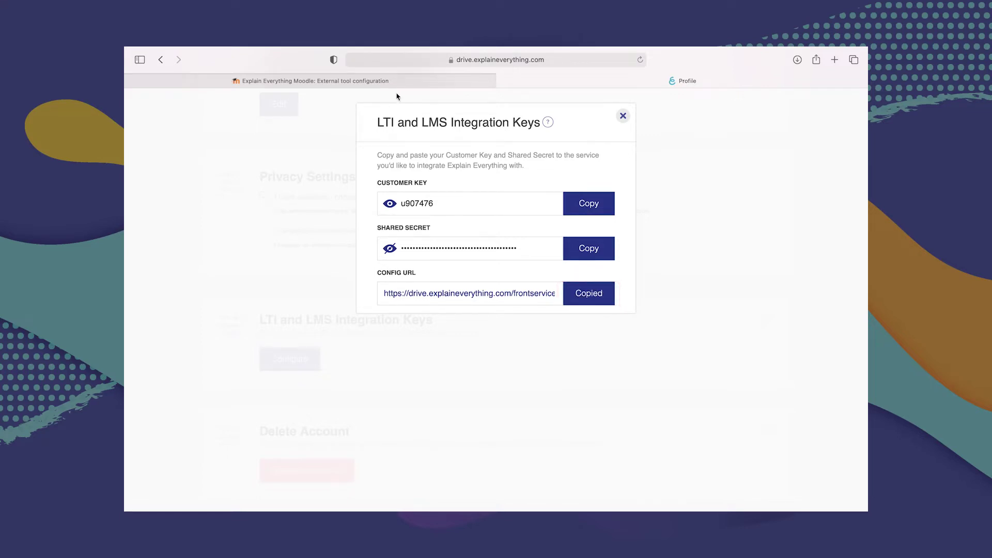
left_click(413, 81)
key("super+v")
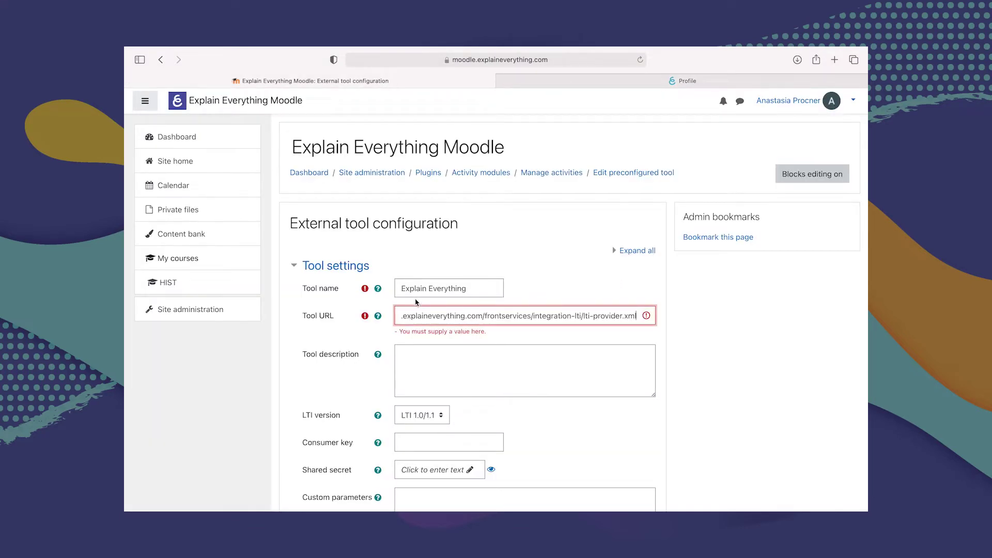
Paste the Explain Everything customer key into the tool's Consumer key field
scroll(454, 366, "down", 3)
left_click(457, 318)
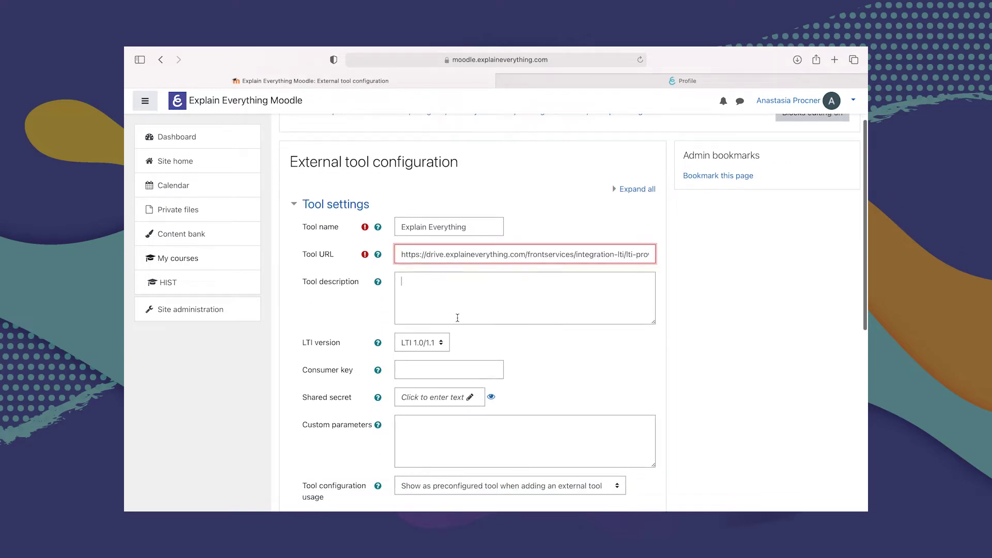
scroll(458, 318, "down", 5)
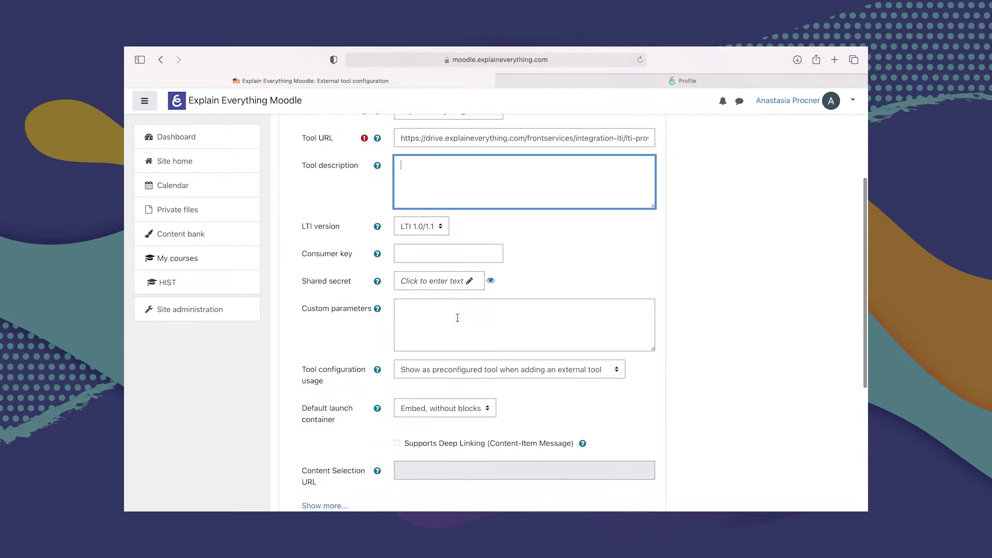
left_click(450, 252)
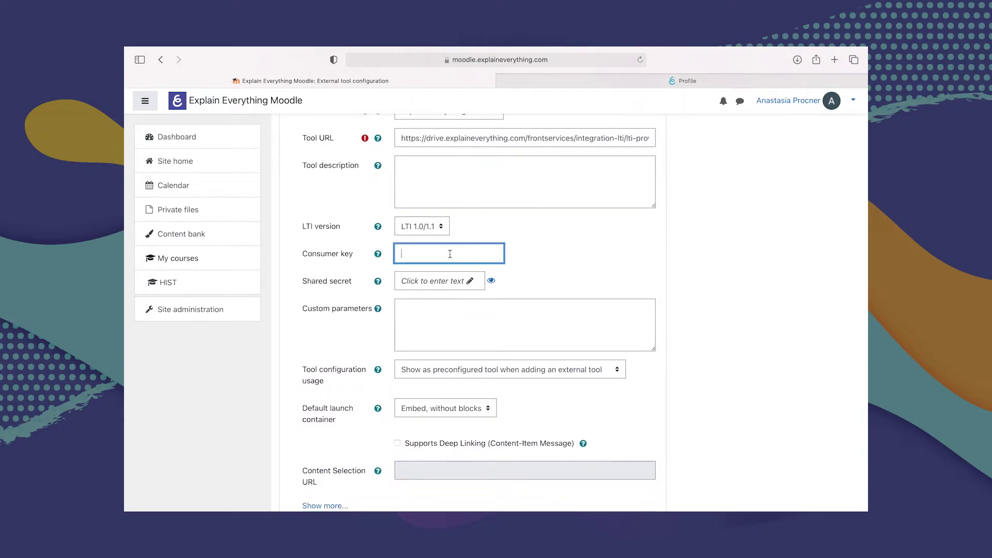
left_click(653, 91)
left_click(588, 209)
left_click(394, 81)
key("super+v")
Paste the copied Explain Everything shared secret into the Shared secret field
scroll(468, 327, "down", 2)
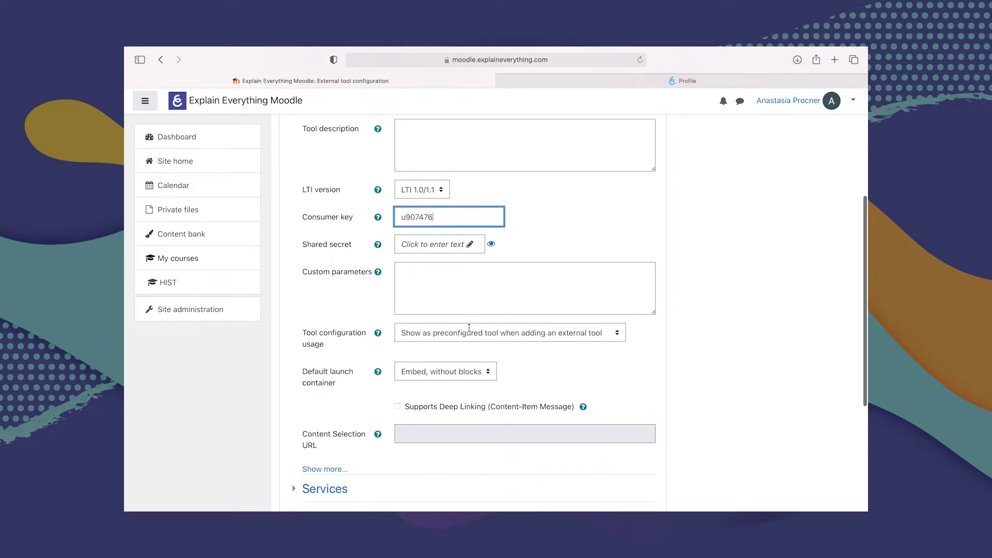
scroll(469, 331, "down", 1)
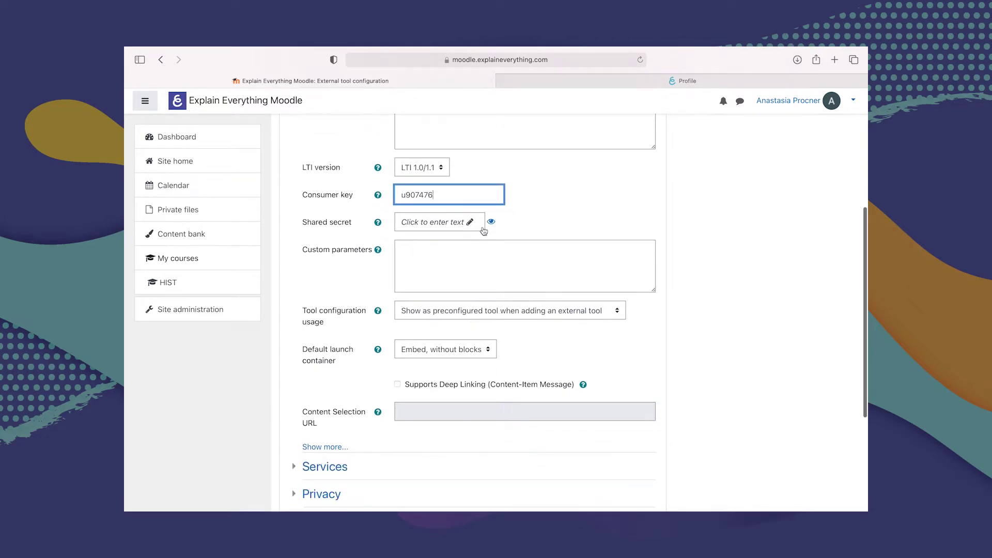
left_click(692, 81)
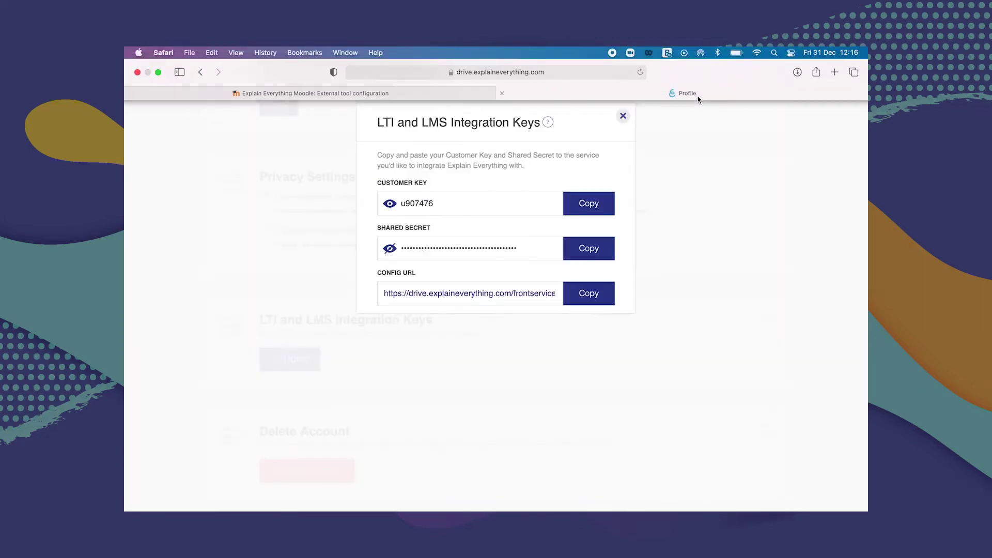
left_click(588, 257)
left_click(441, 83)
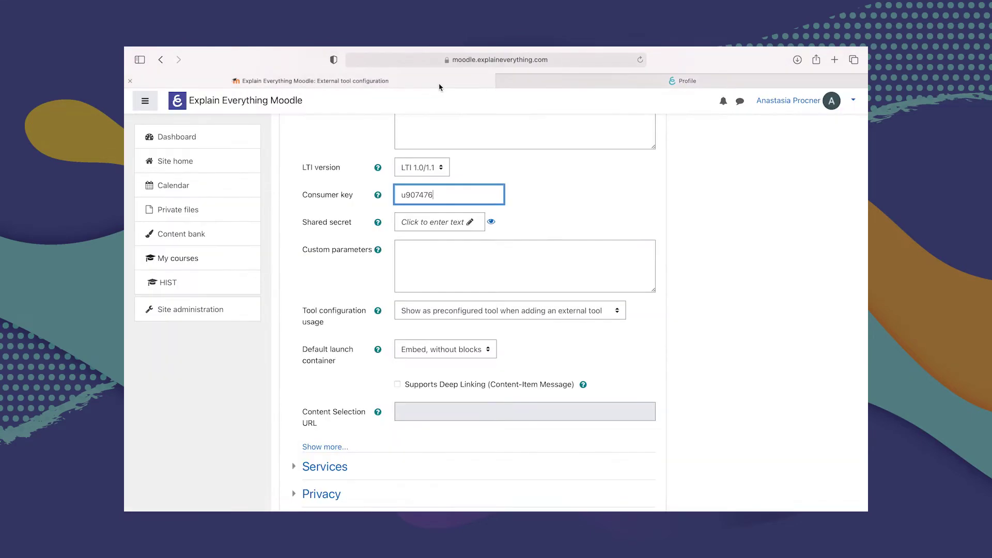
left_click(453, 225)
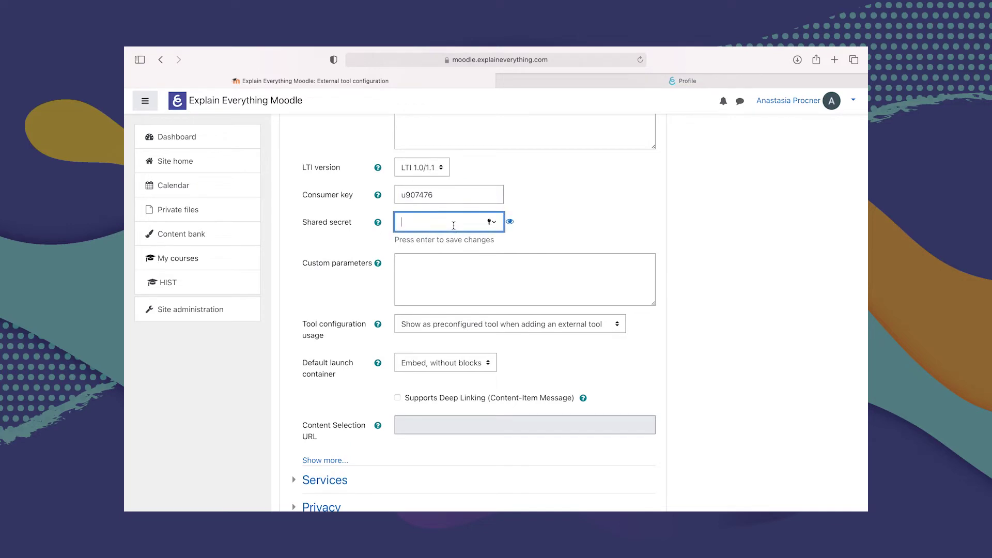
key("super+v")
Save the preconfigured Explain Everything tool configuration
scroll(454, 225, "down", 3)
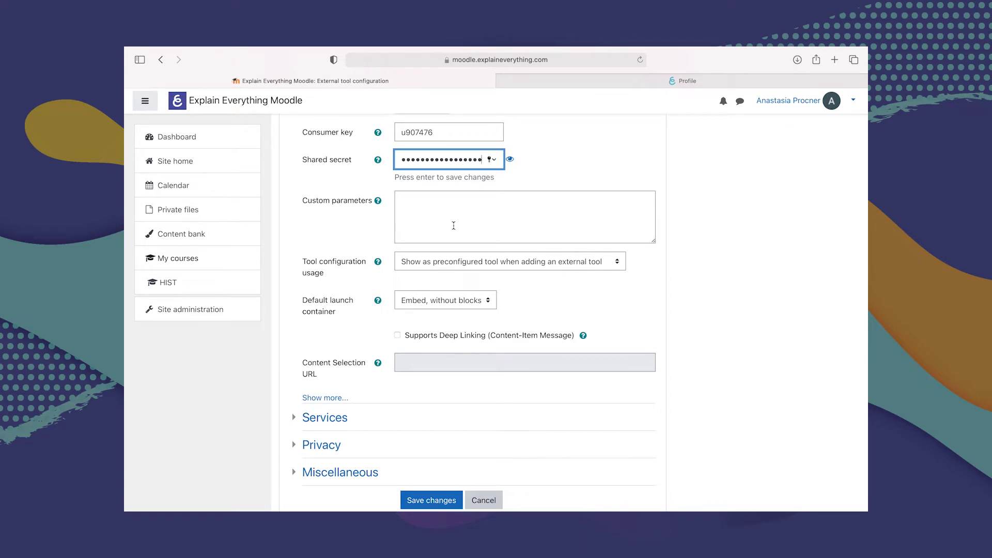
scroll(454, 226, "down", 2)
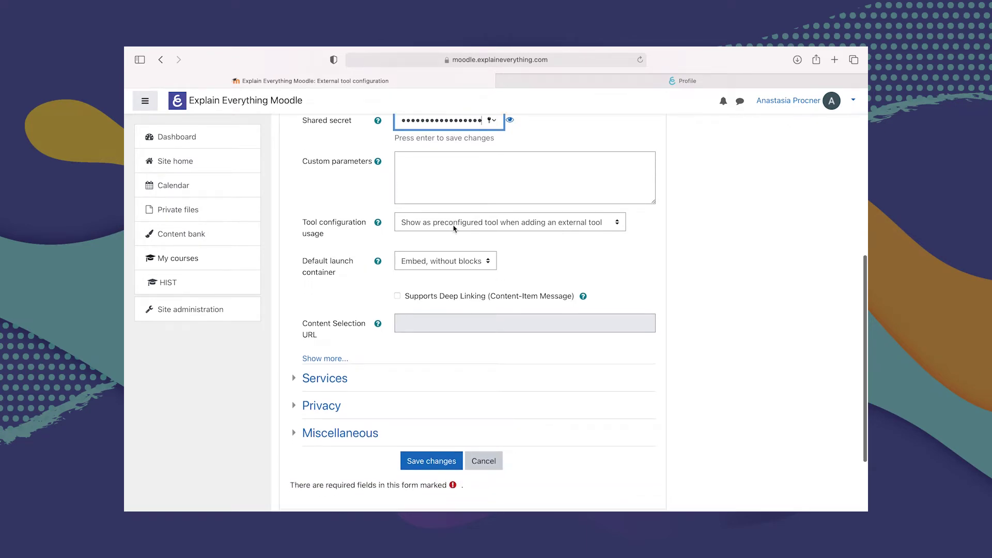
scroll(454, 228, "down", 1)
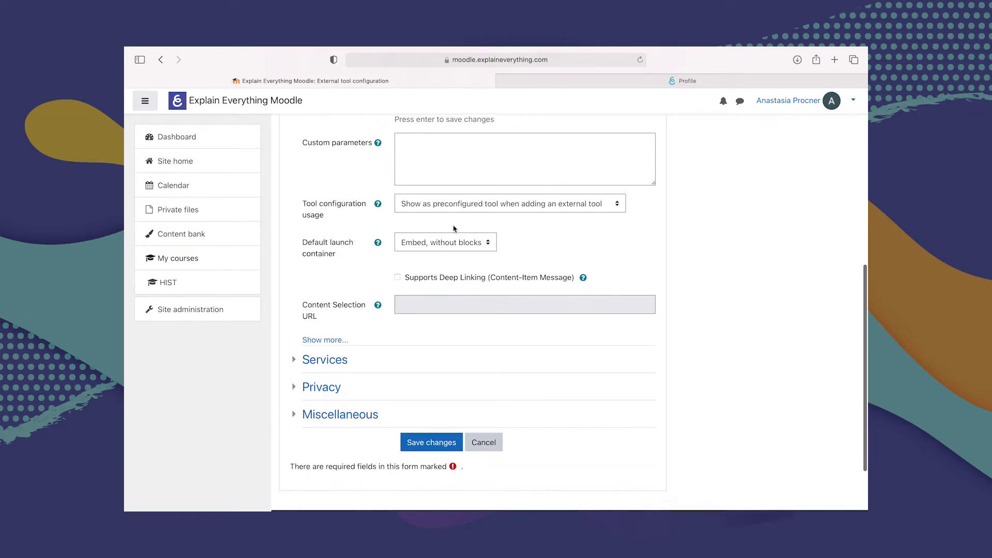
scroll(454, 228, "down", 4)
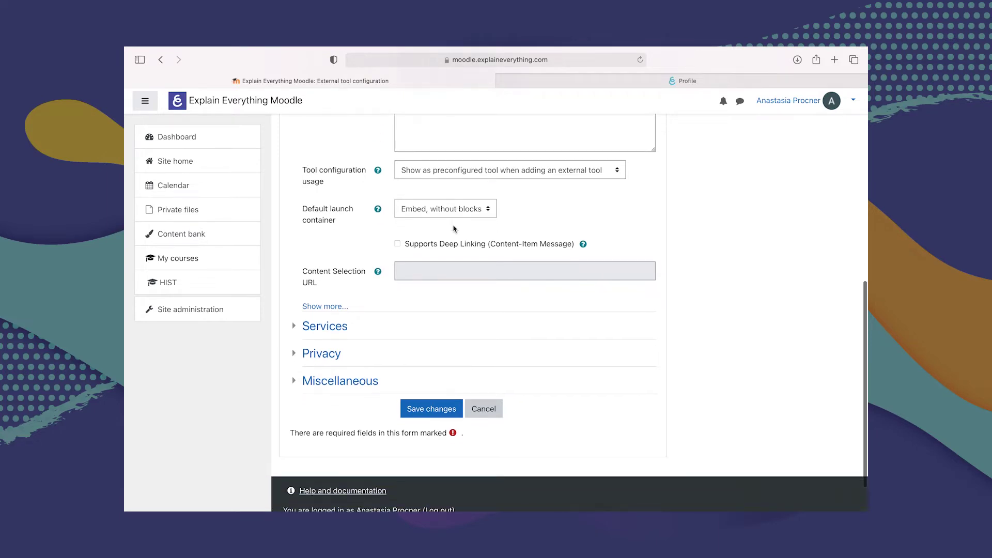
left_click(440, 360)
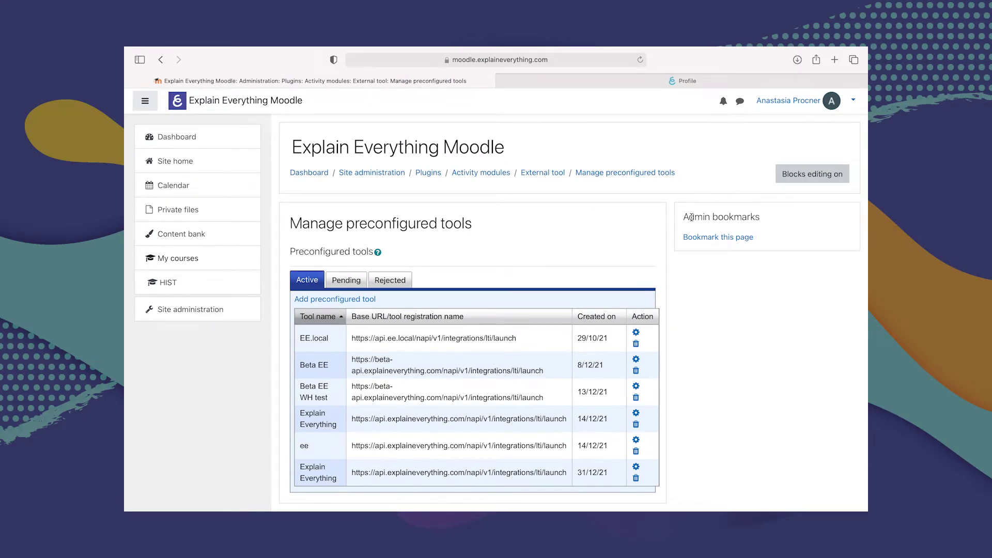
Scroll through the Manage preconfigured tools list showing Explain Everything
scroll(692, 218, "down", 3)
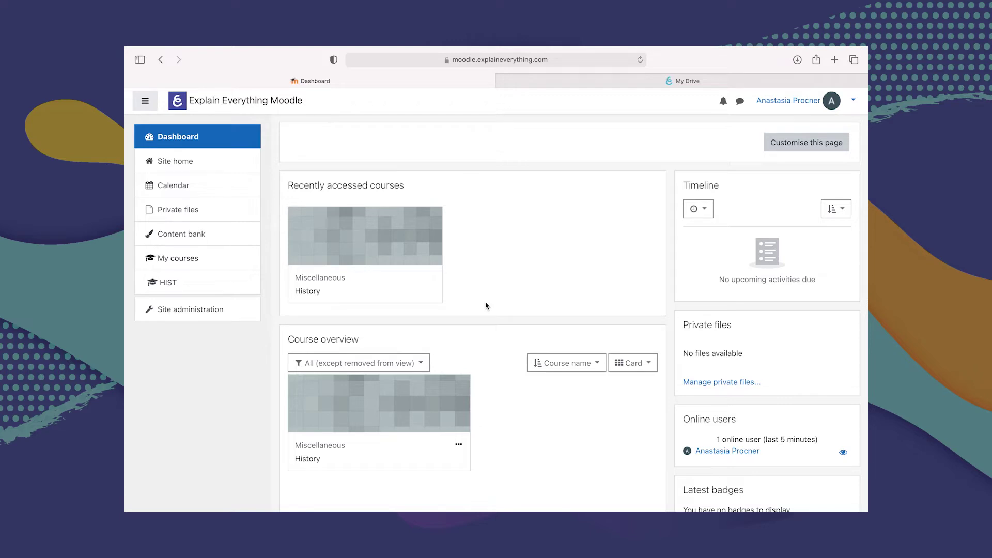
With editing on in History, add an Explain Everything activity titled 'Mind Map' to General and save
left_click(380, 239)
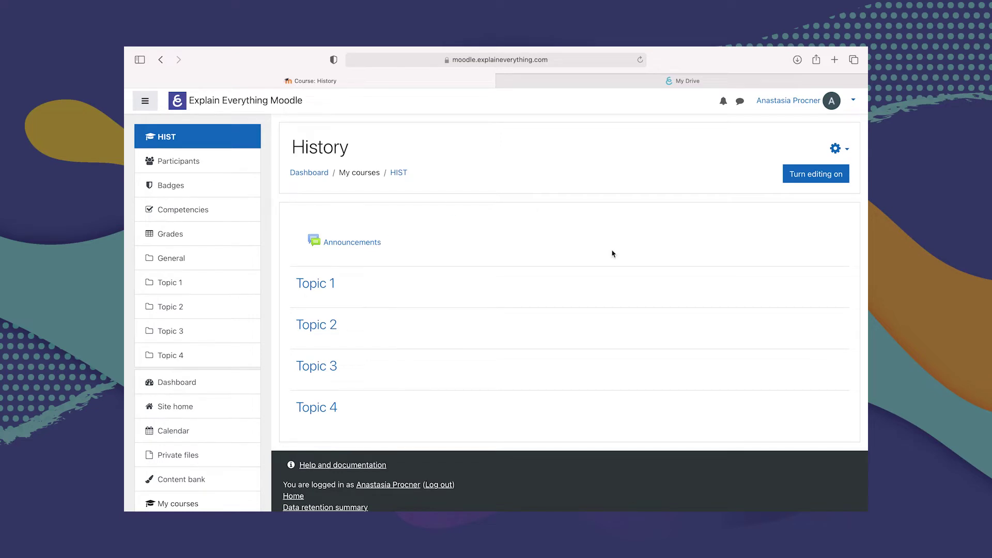
left_click(803, 177)
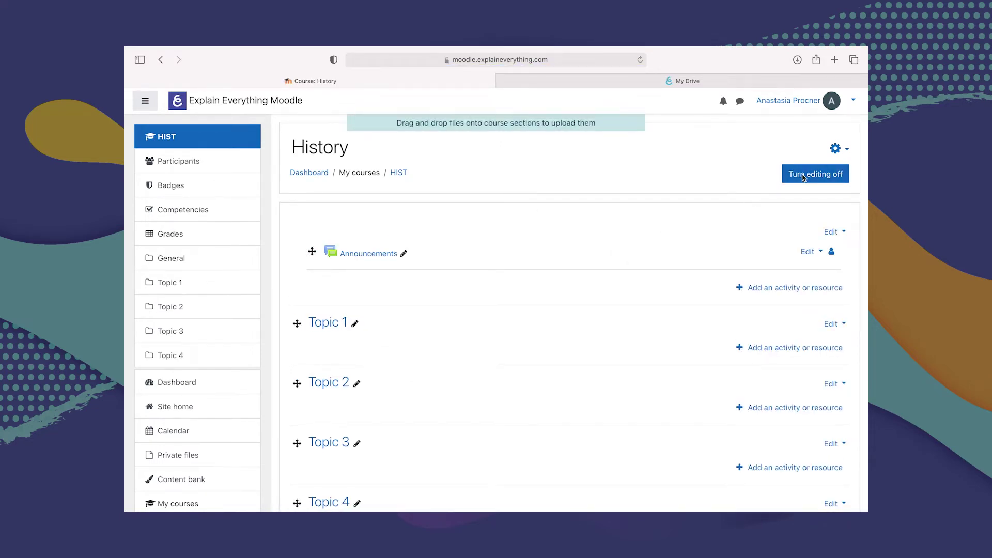
left_click(771, 289)
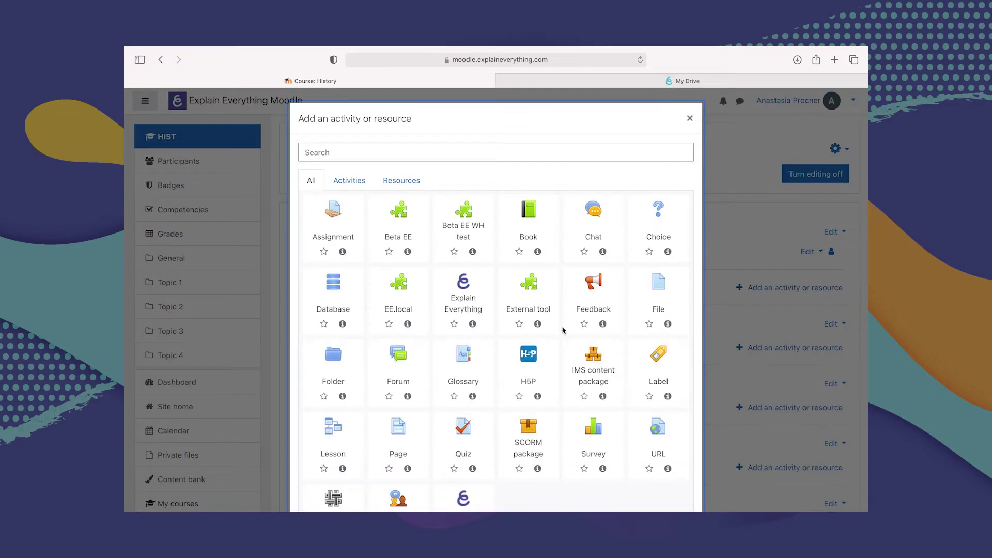
scroll(563, 330, "down", 2)
scroll(563, 330, "up", 2)
left_click(474, 304)
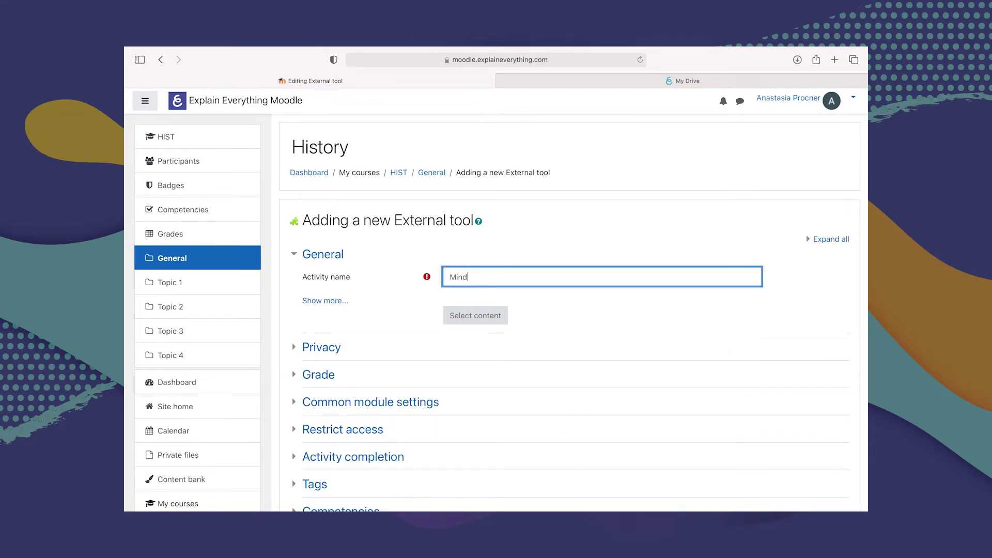
type("Mind Map")
scroll(485, 339, "down", 5)
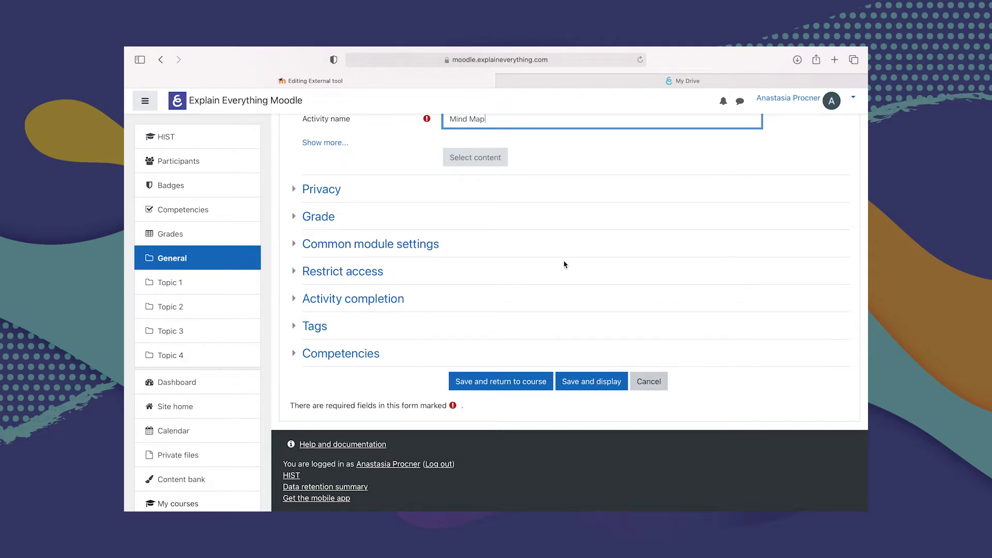
left_click(483, 385)
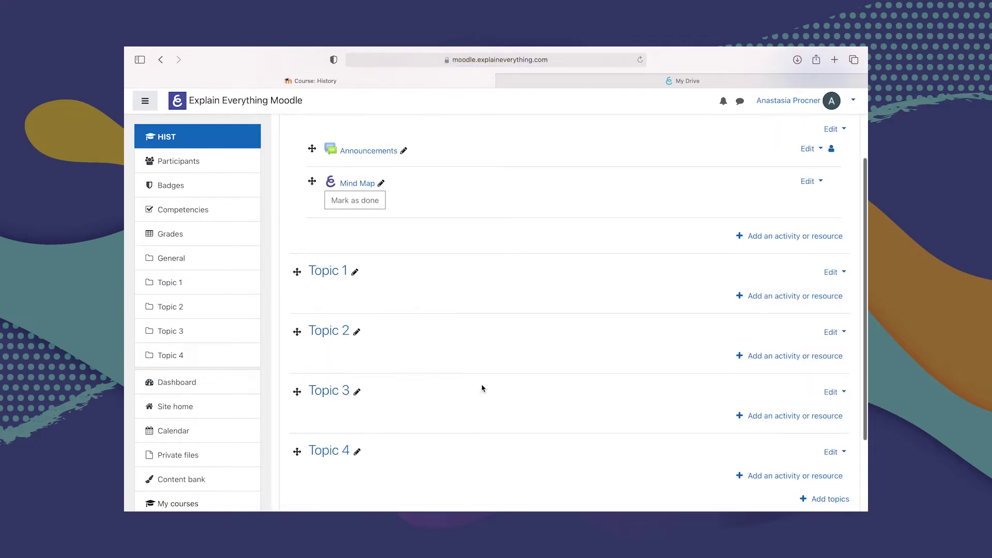
Open the Mind Map activity from the History course page
scroll(482, 388, "up", 3)
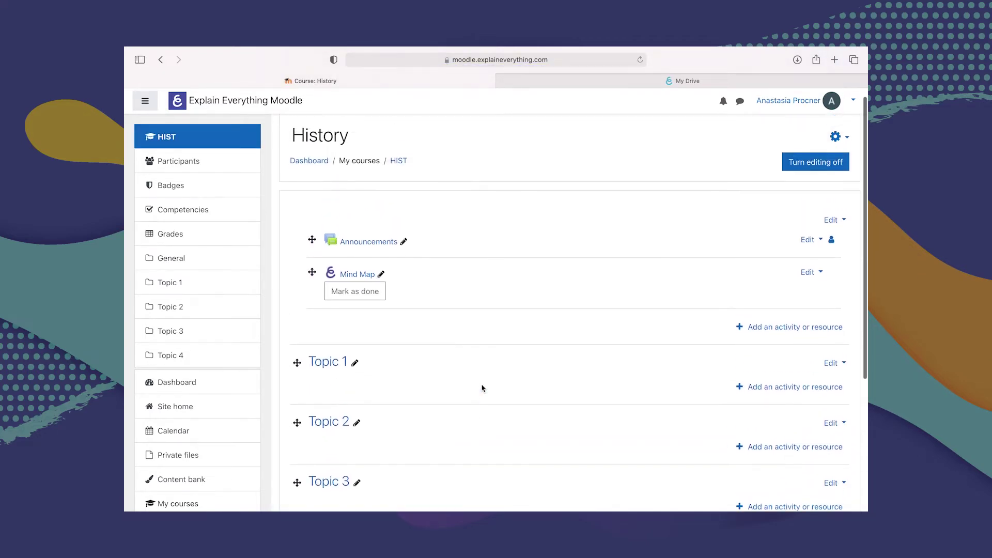
left_click(353, 288)
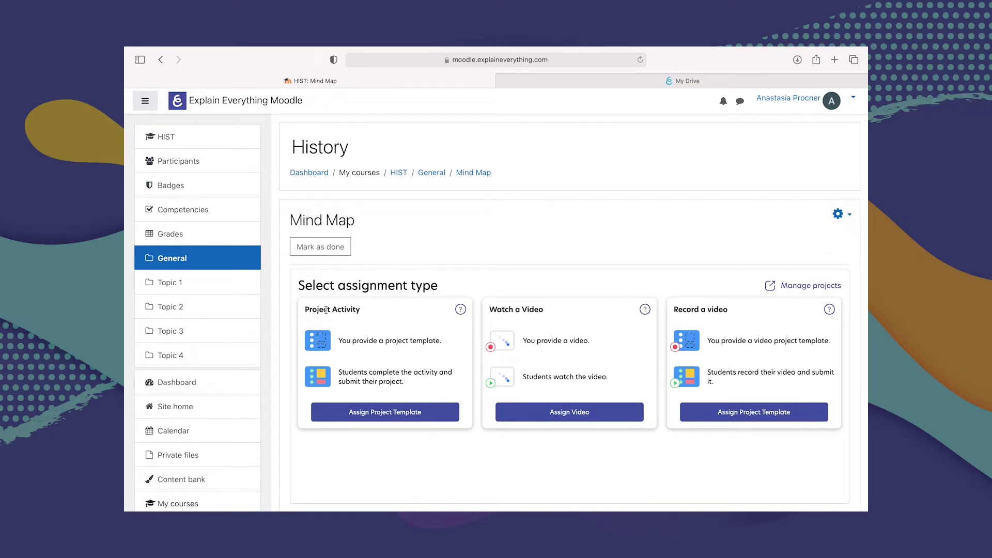
Choose Project Activity and select the 'da Vinci mind map' template from a 'da vinci' search
left_click(387, 414)
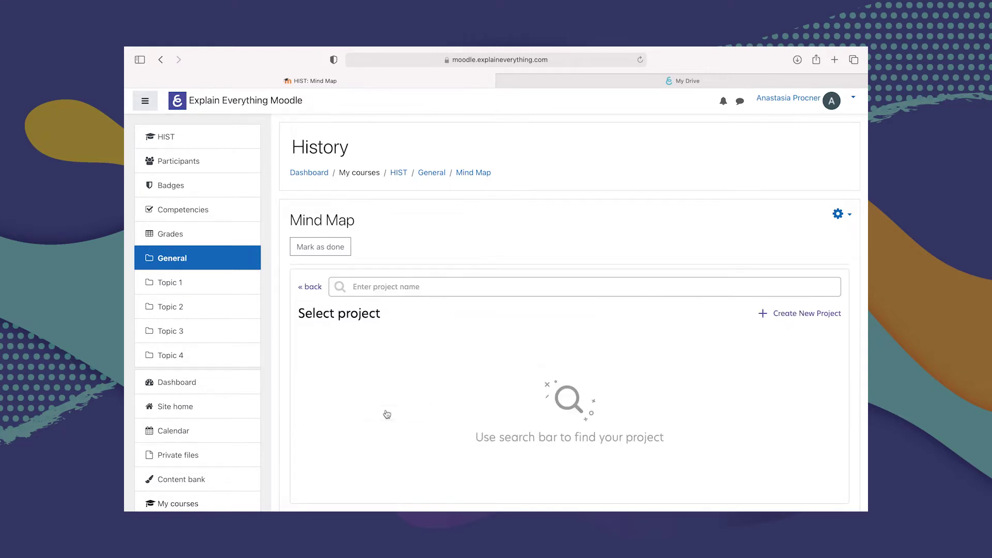
left_click(419, 285)
type("da vinci")
key("Return")
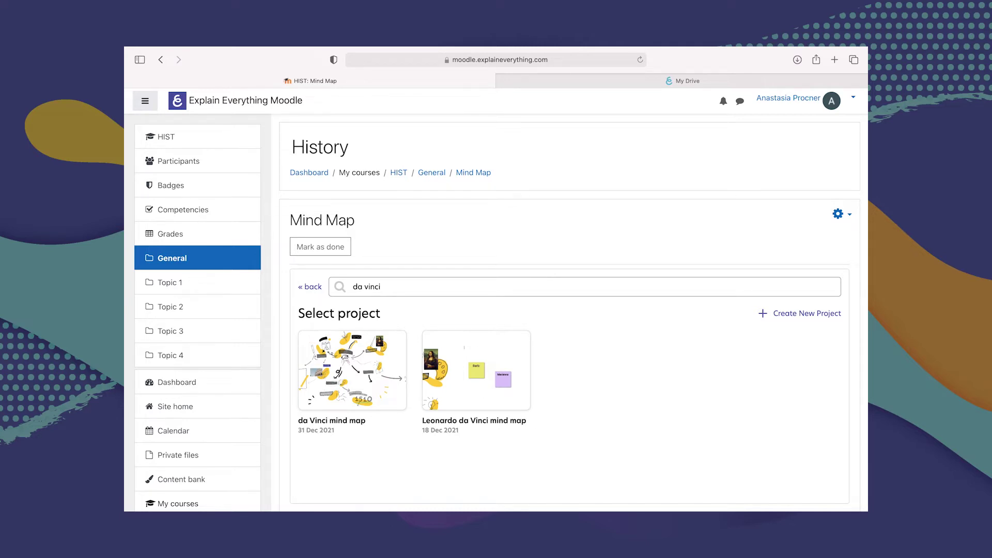
mouse_move(314, 352)
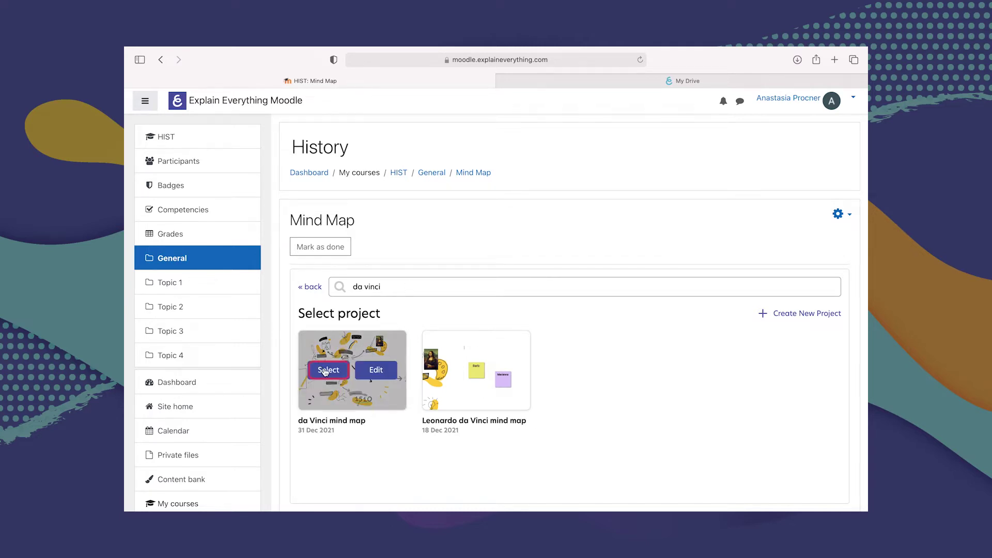
left_click(325, 371)
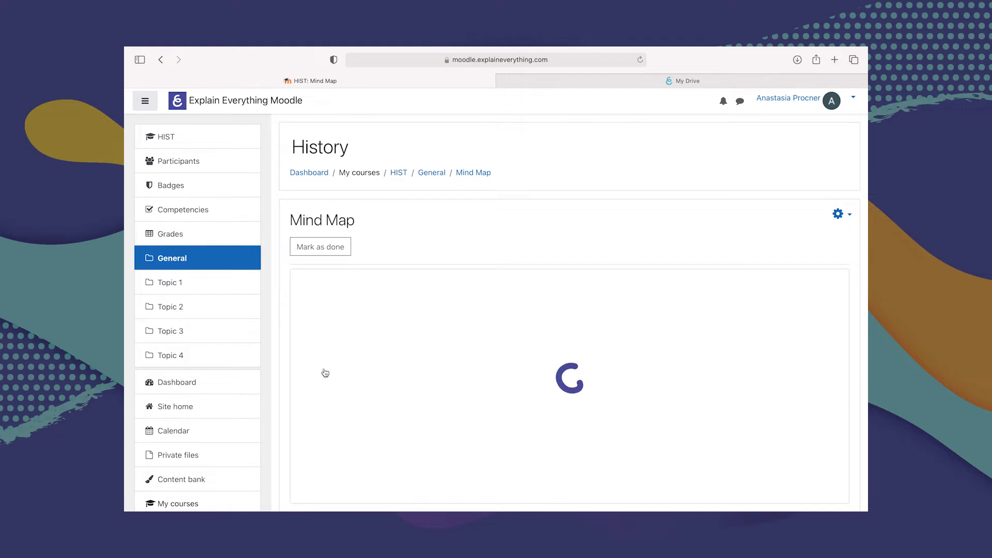
Scroll through the embedded da Vinci mind map
scroll(325, 373, "down", 10)
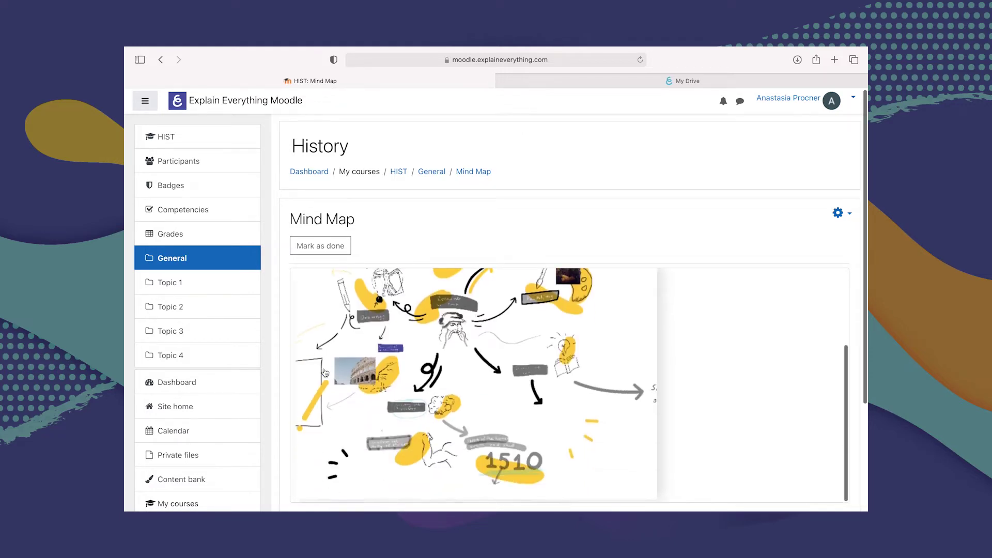
scroll(325, 372, "up", 5)
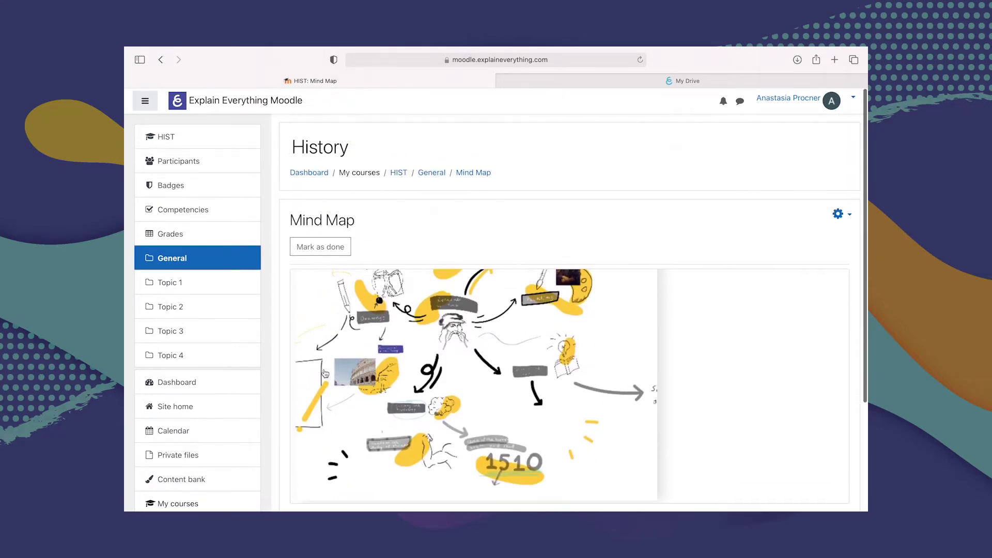
scroll(432, 326, "up", 3)
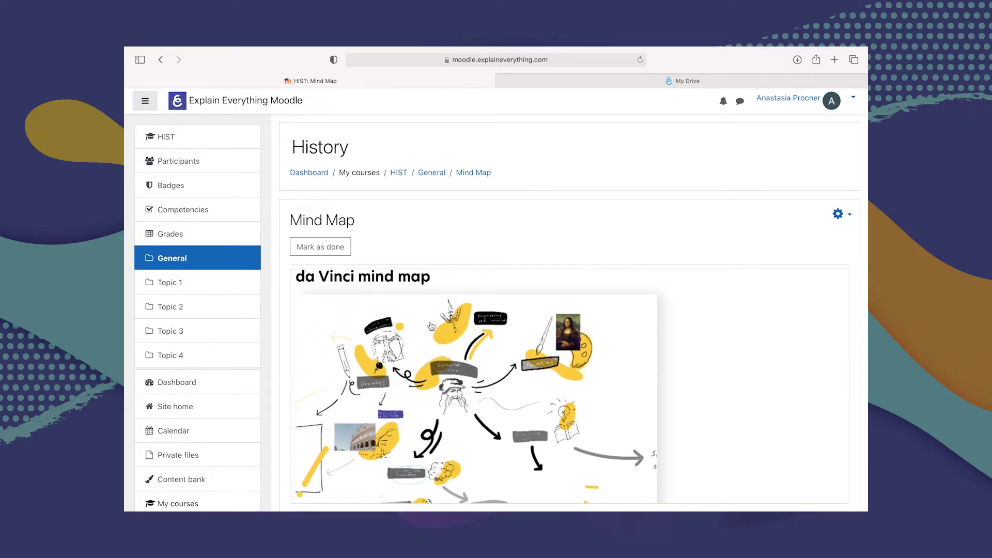
scroll(432, 326, "up", 2)
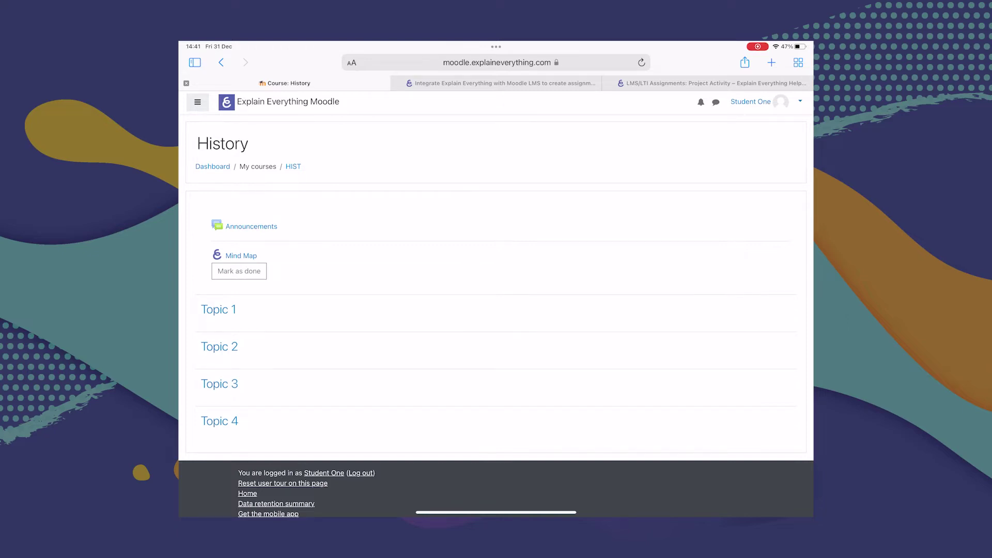
As the student, open the Mind Map activity and launch its project in Explain Everything
scroll(496, 310, "down", 2)
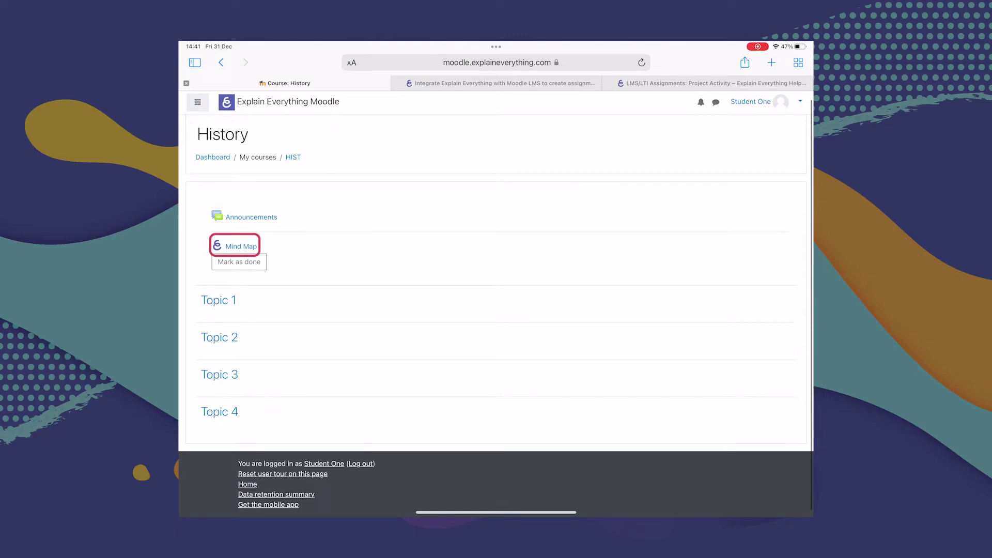
left_click(241, 247)
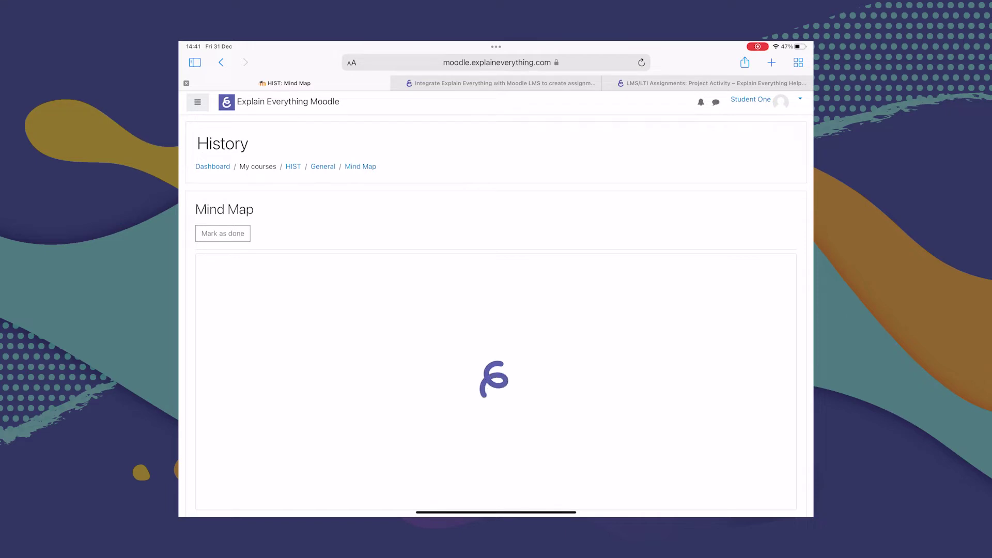
left_click(496, 379)
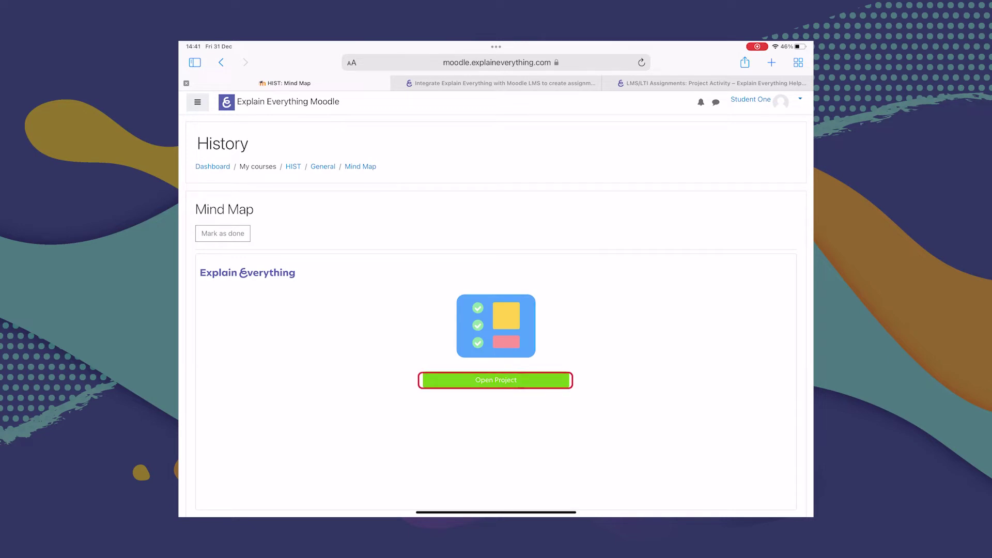
left_click(496, 380)
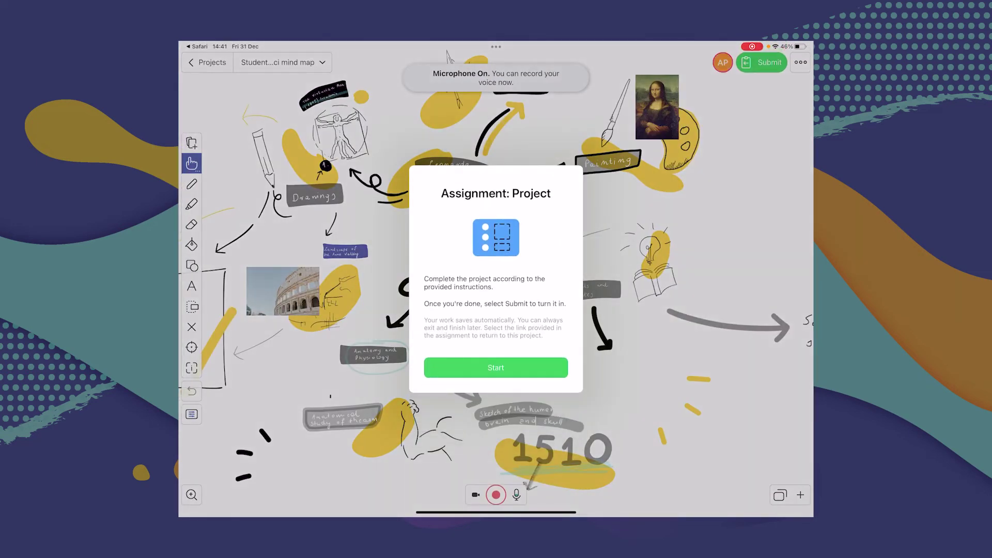
Start the da Vinci mind map assignment and try the highlighter before returning to the hand tool
left_click(496, 367)
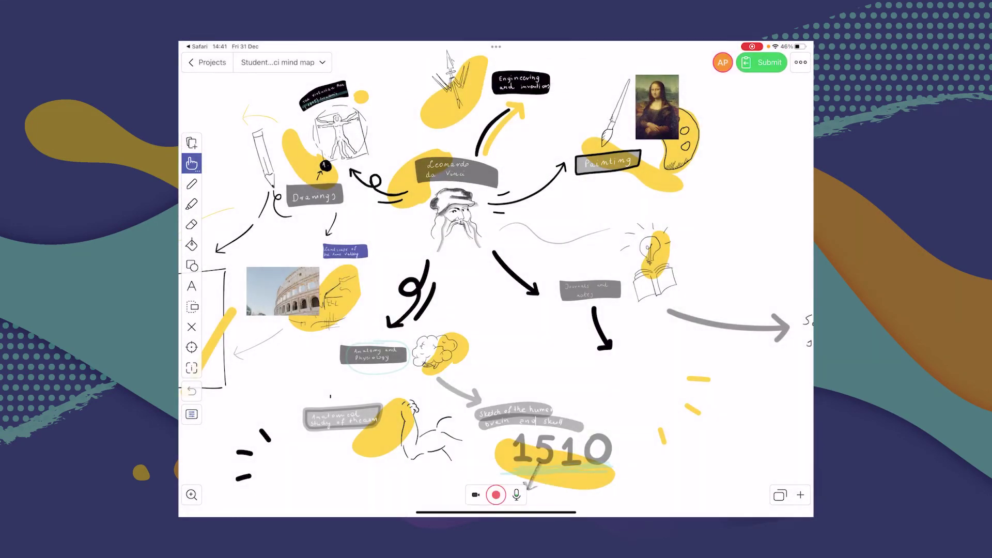
left_click(191, 204)
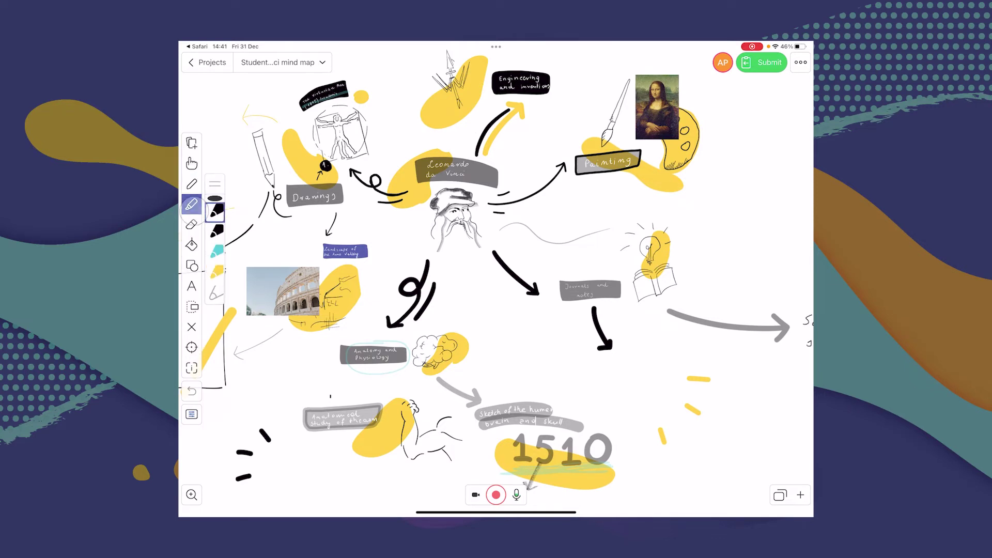
left_click(191, 163)
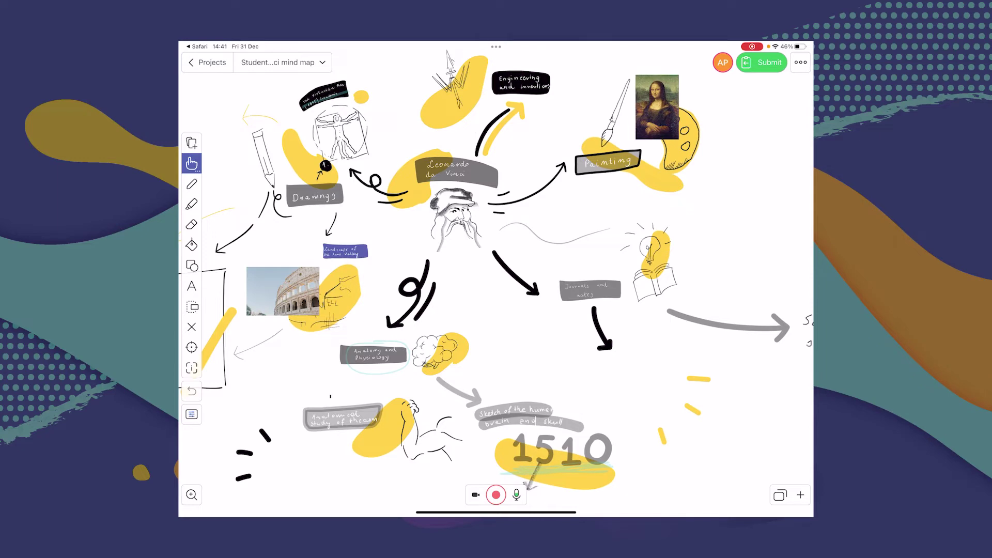
Zoom in on the mind map and bring up the Submit Assignment confirmation
left_click(191, 494)
scroll(710, 330, "up", 3)
scroll(709, 331, "up", 1)
left_click(762, 62)
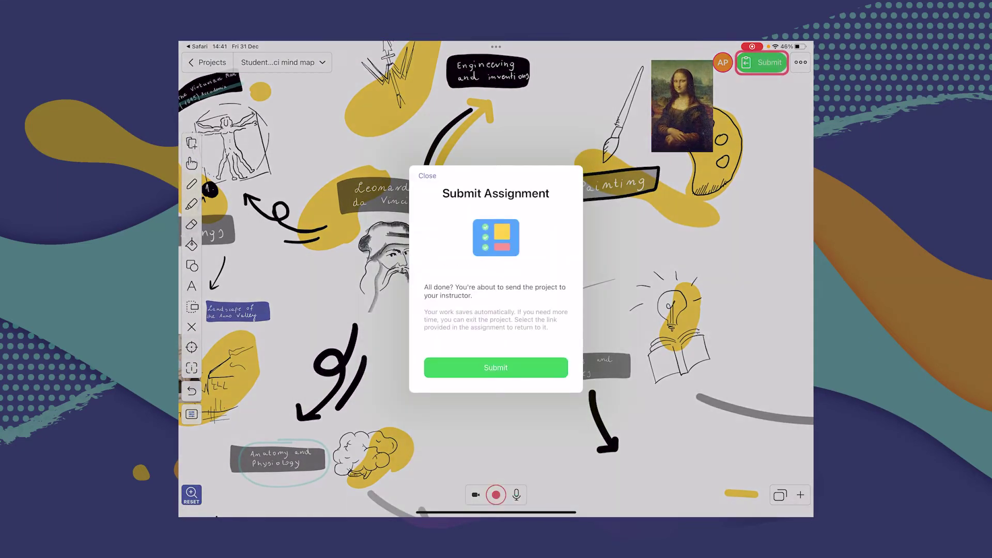
Confirm submission of the da Vinci mind map project to the instructor
left_click(495, 368)
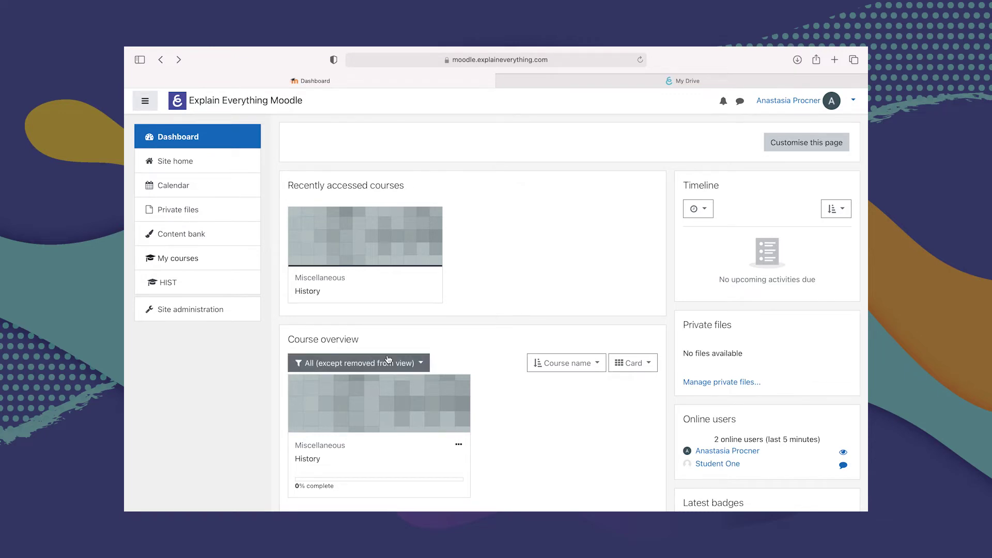
Open the History course with editing turned on and the Add an activity or resource chooser showing
left_click(382, 253)
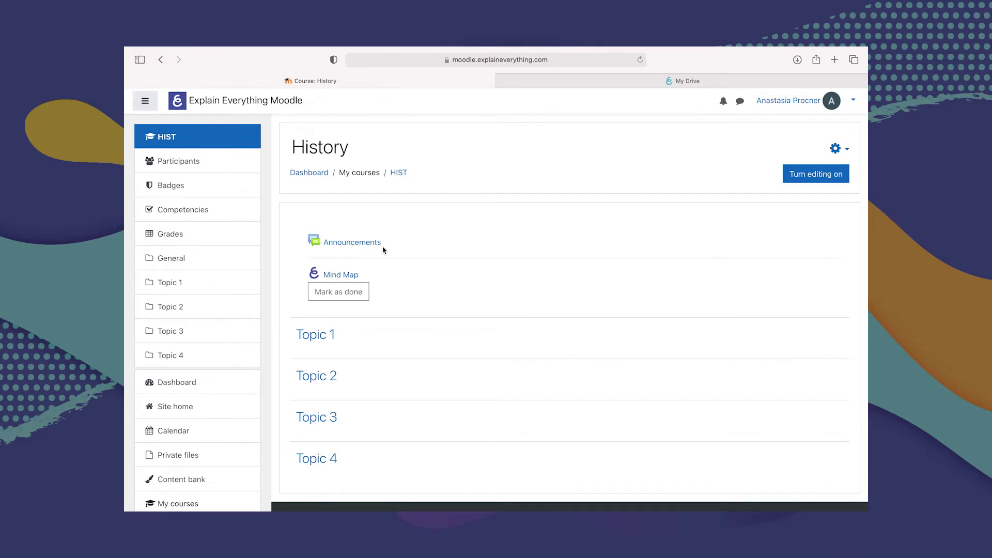
left_click(813, 177)
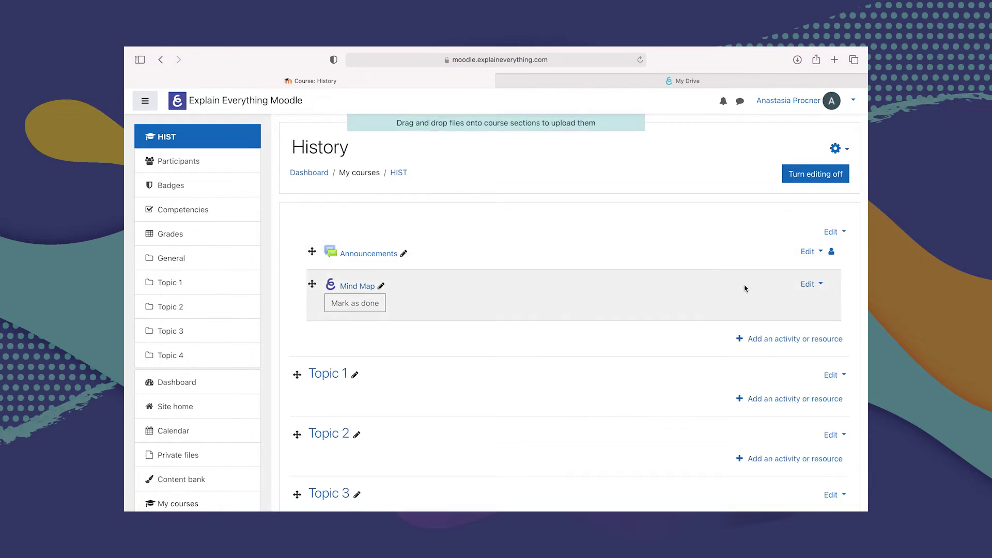
left_click(770, 340)
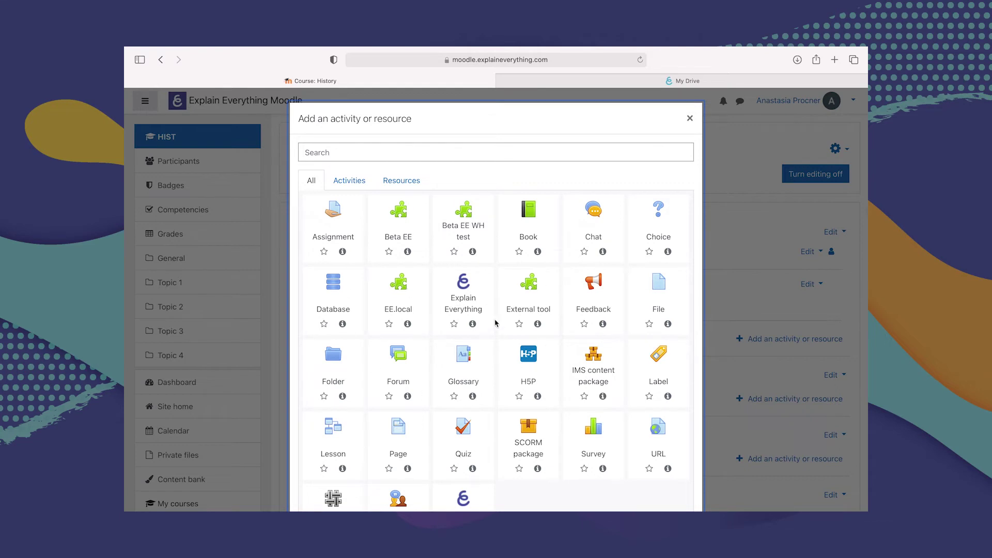
Add an Explain Everything activity named 'Henry the 8th', save it, and open its page
left_click(462, 300)
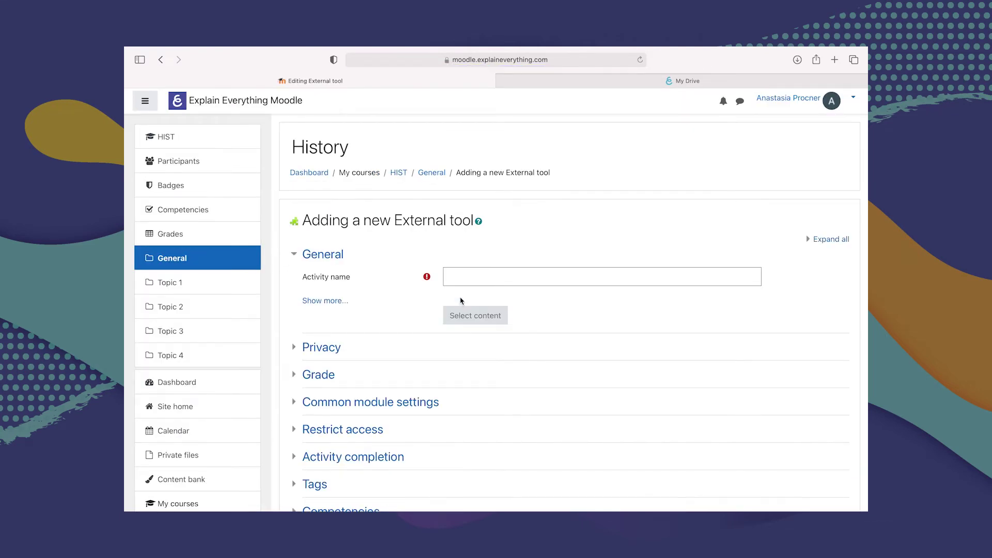
left_click(465, 276)
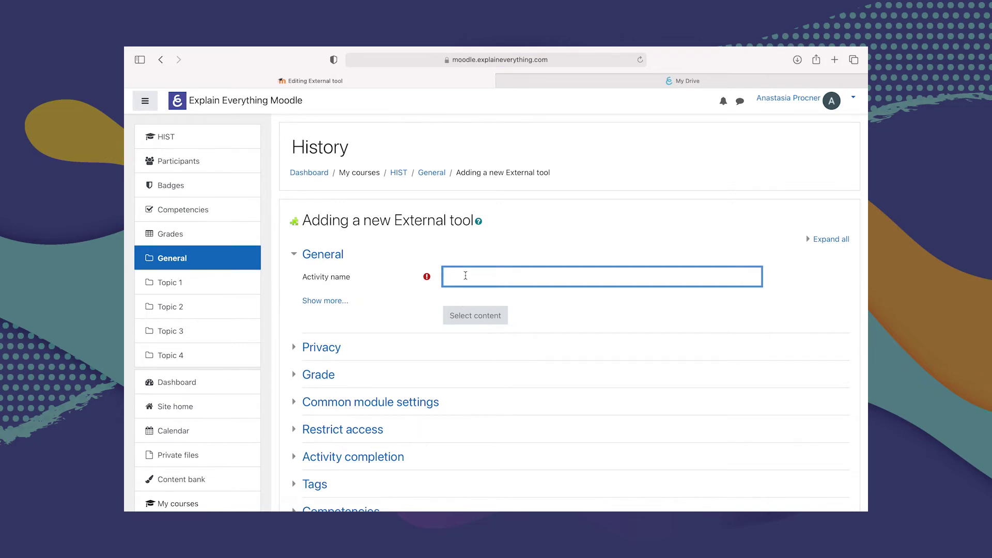
type("Henry the 8th")
scroll(519, 335, "down", 5)
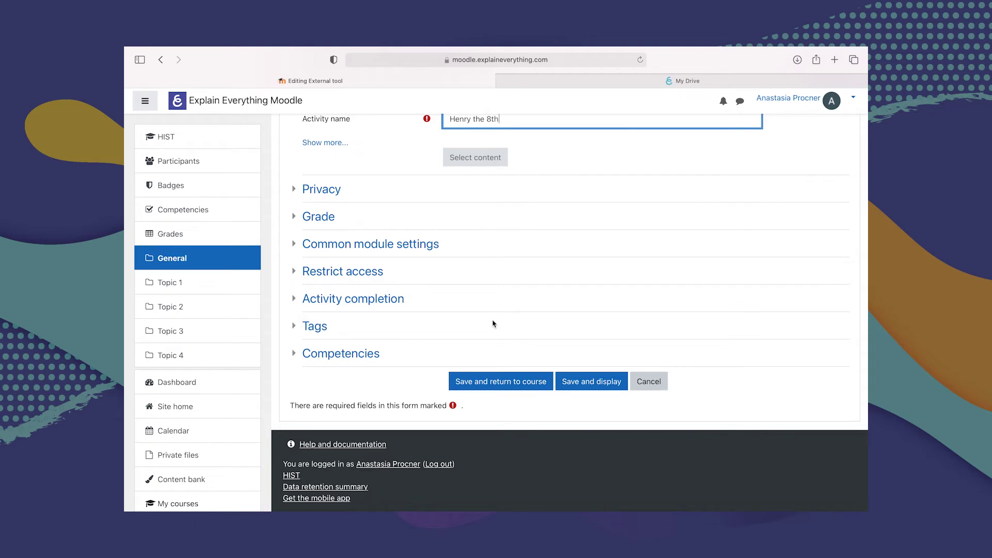
left_click(498, 384)
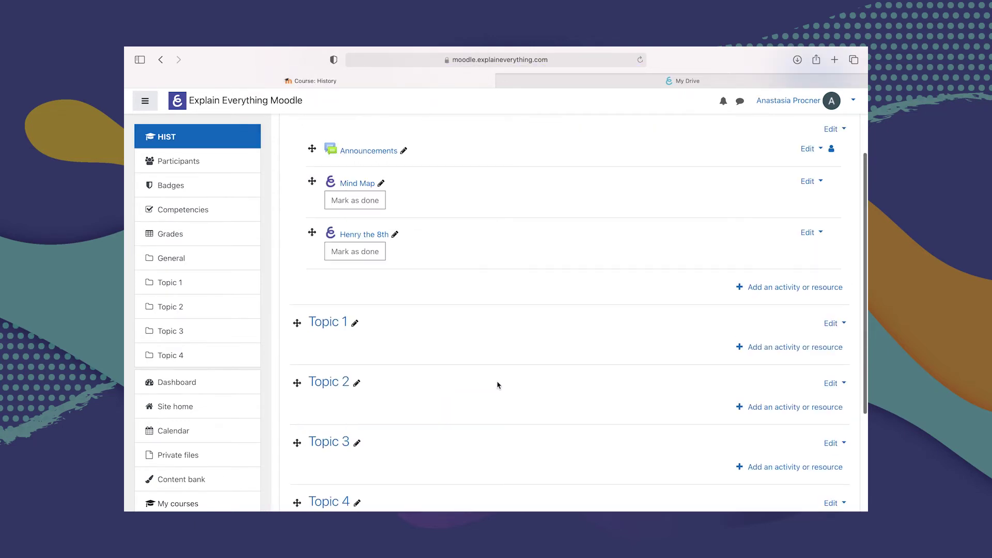
scroll(497, 386, "up", 1)
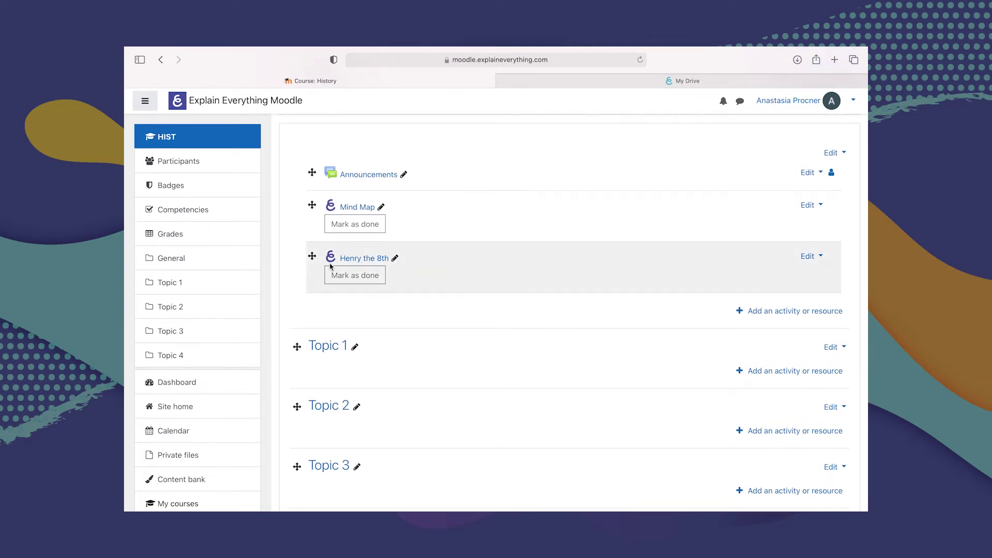
left_click(351, 260)
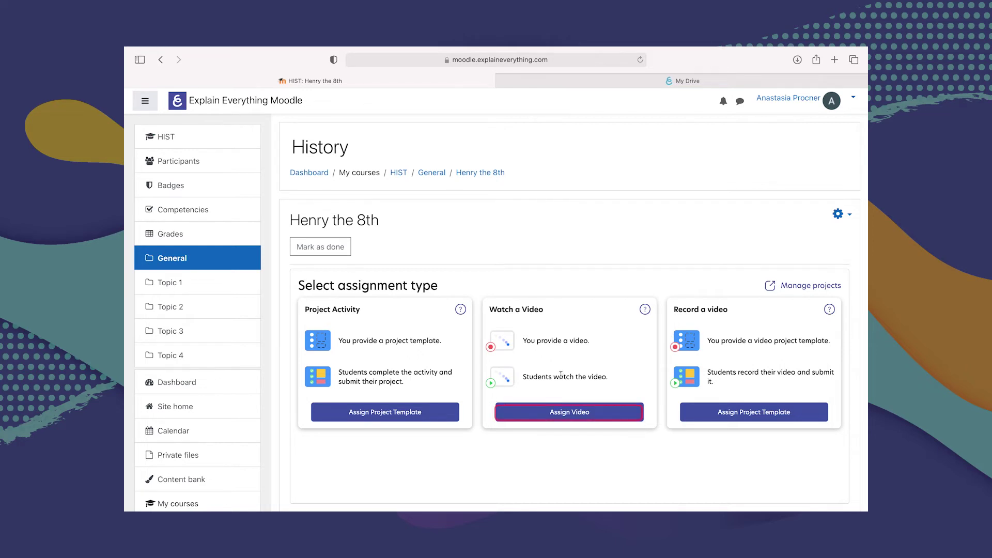
Make Henry the 8th a watch-video assignment using the 'Henry the VIII' video found by searching 'henry'
left_click(561, 413)
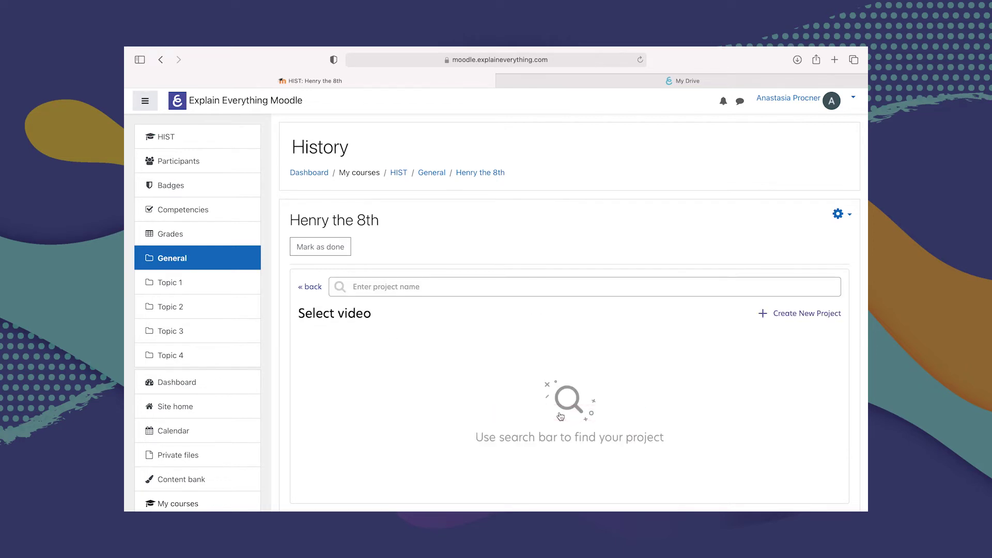
scroll(567, 307, "down", 2)
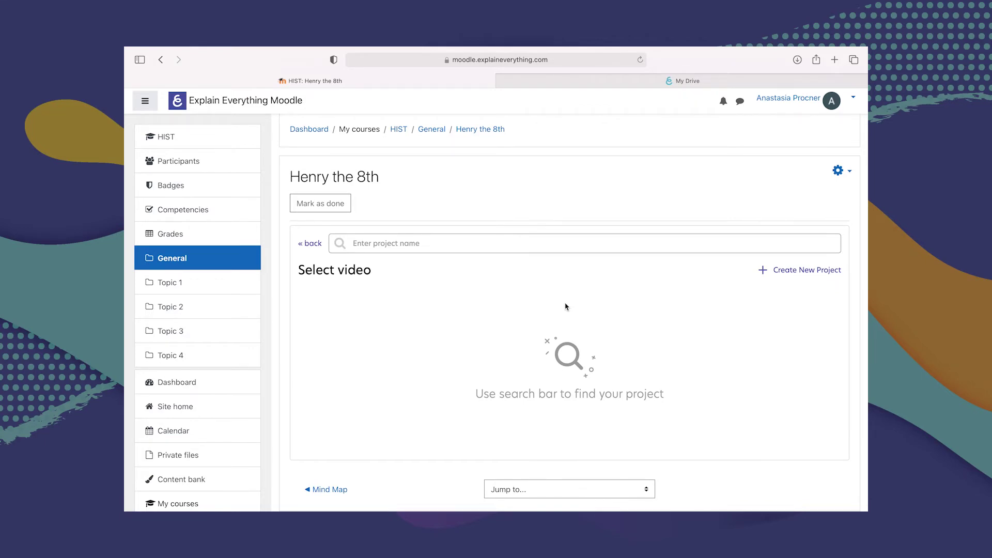
left_click(476, 247)
type("henry")
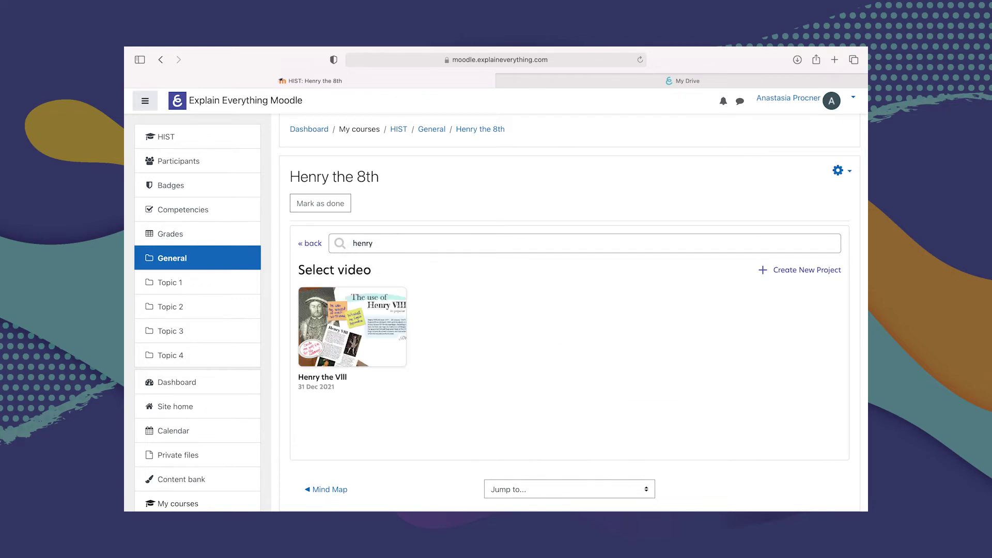
mouse_move(321, 307)
left_click(329, 328)
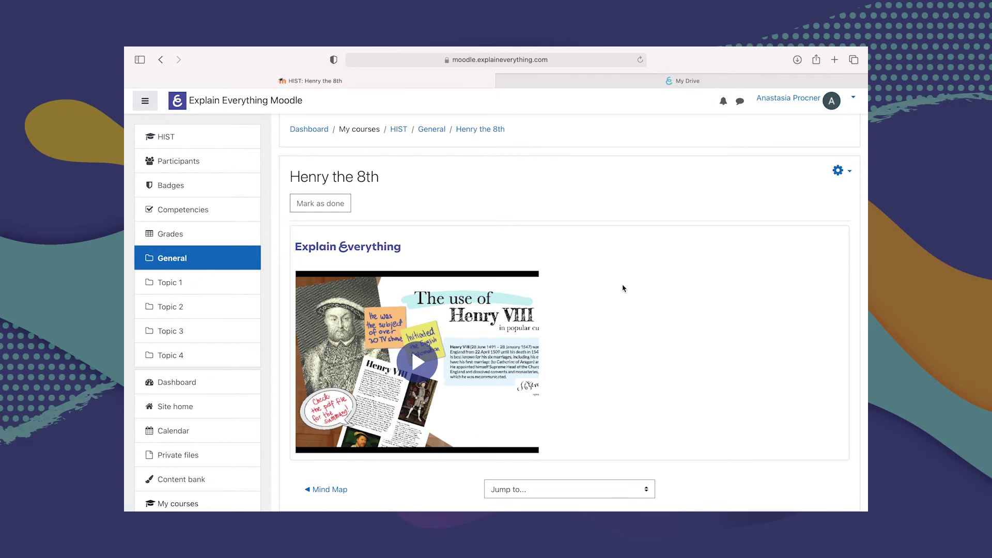
scroll(623, 286, "down", 2)
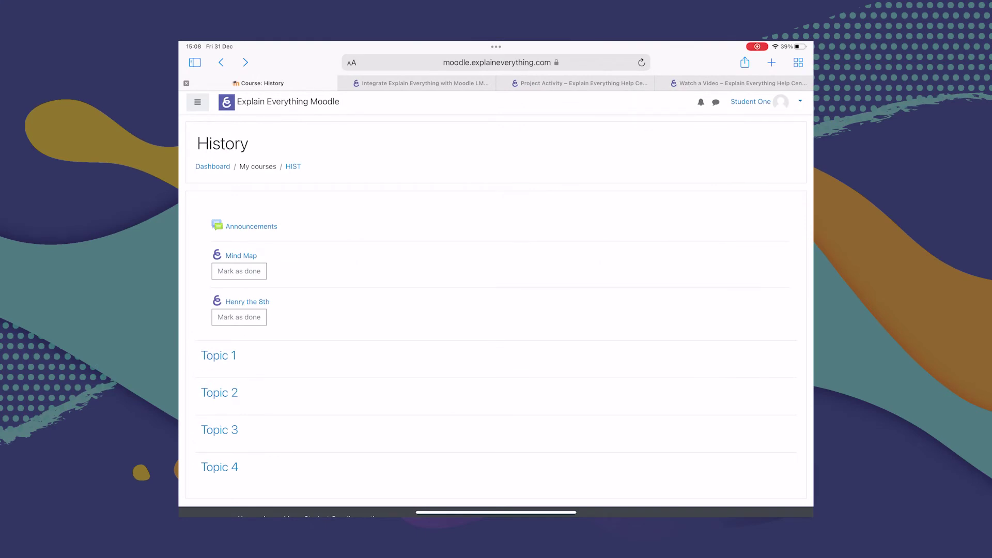
As the student, watch the Henry VIII video full-screen and mark Henry the 8th as done
scroll(496, 310, "up", 2)
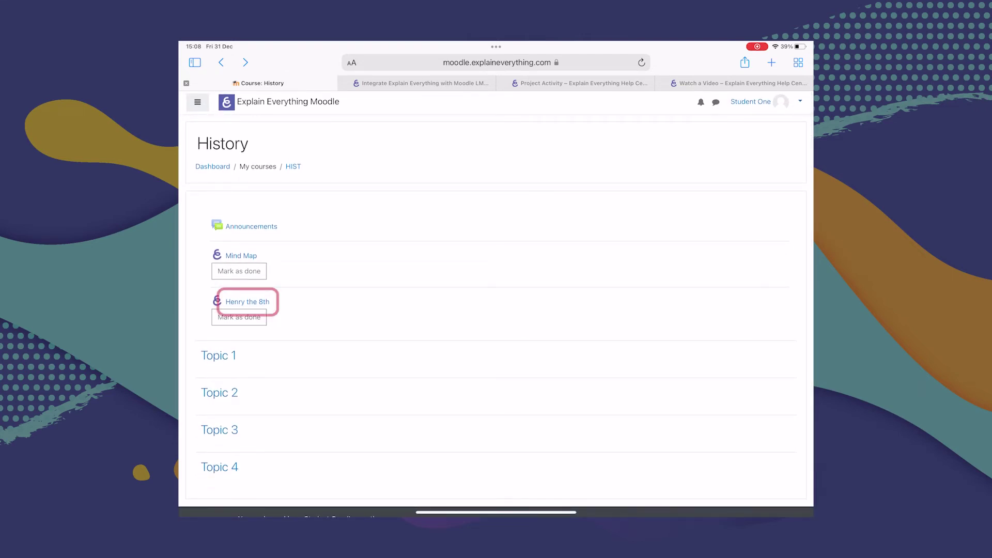
left_click(247, 302)
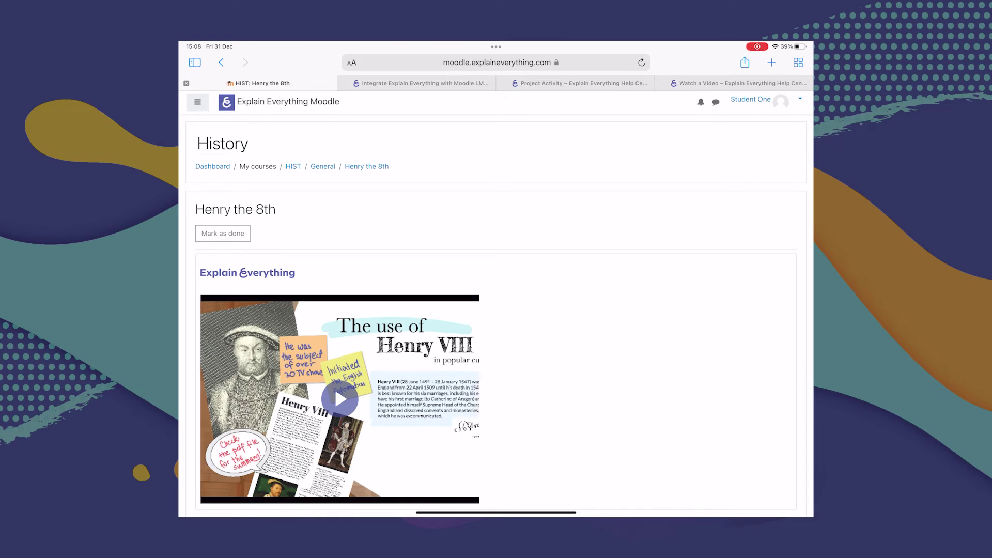
scroll(496, 311, "down", 2)
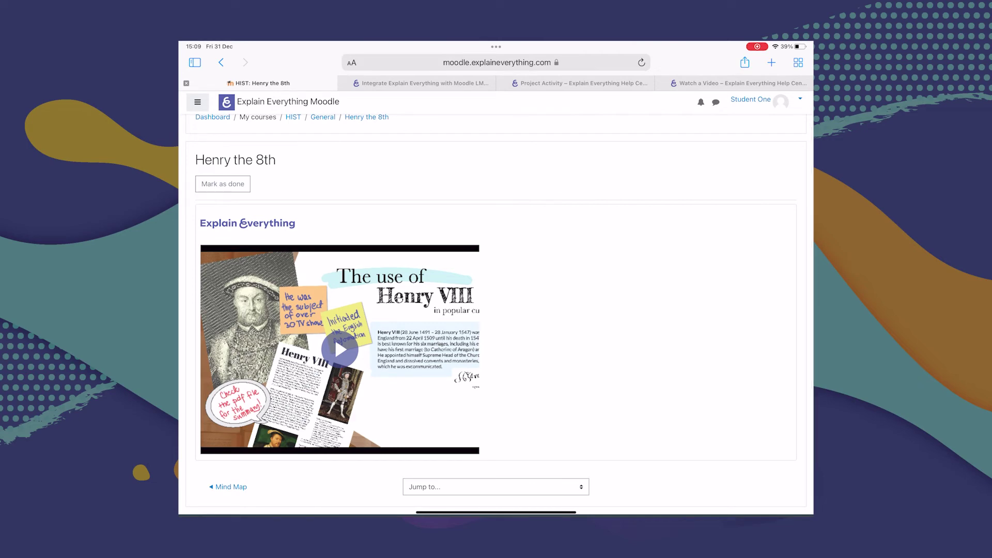
left_click(334, 336)
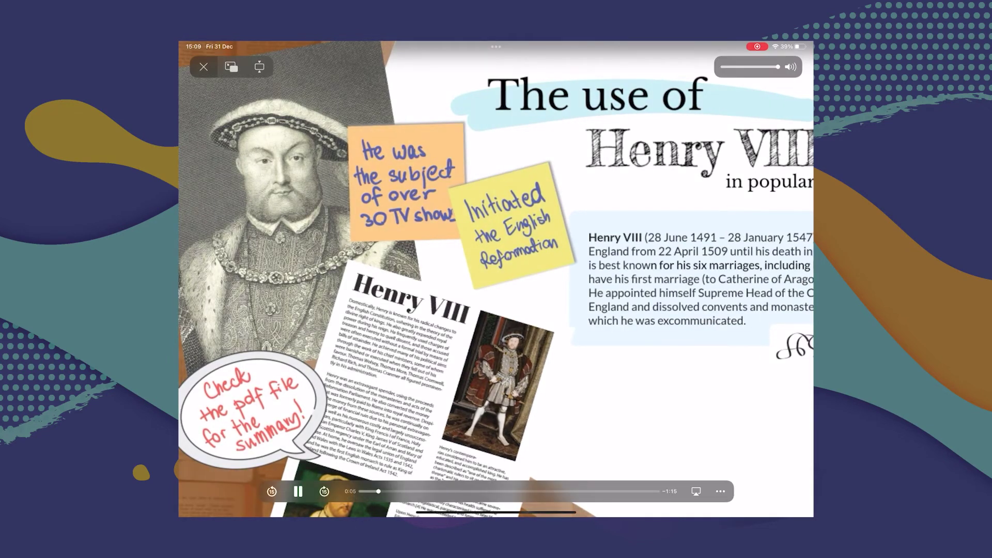
left_click(204, 67)
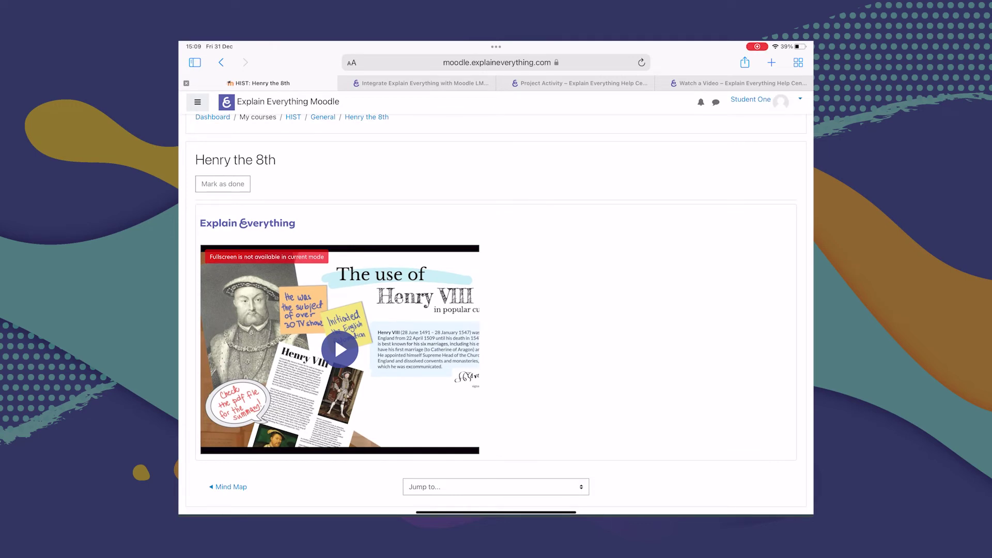
left_click(223, 183)
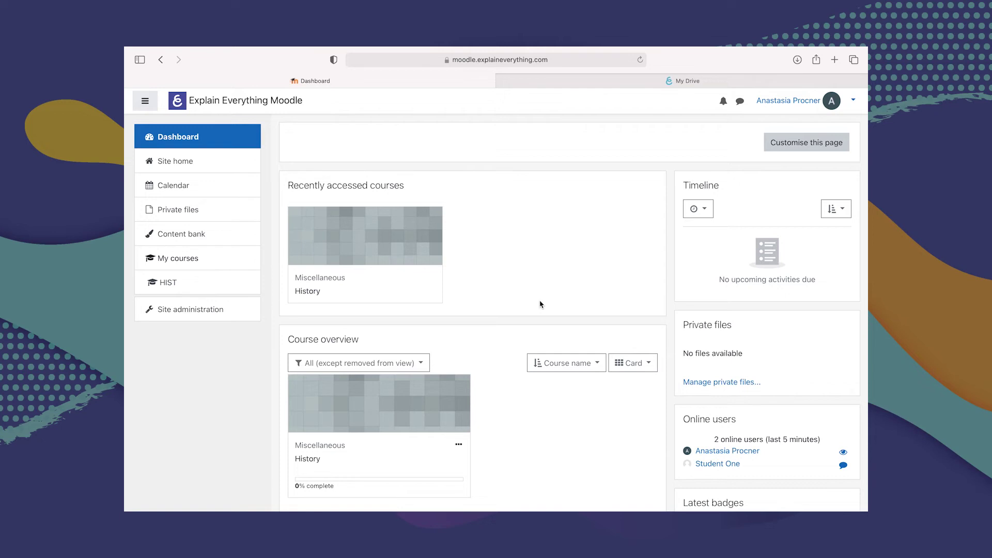
In the History course with editing on, start adding an Explain Everything activity
left_click(372, 252)
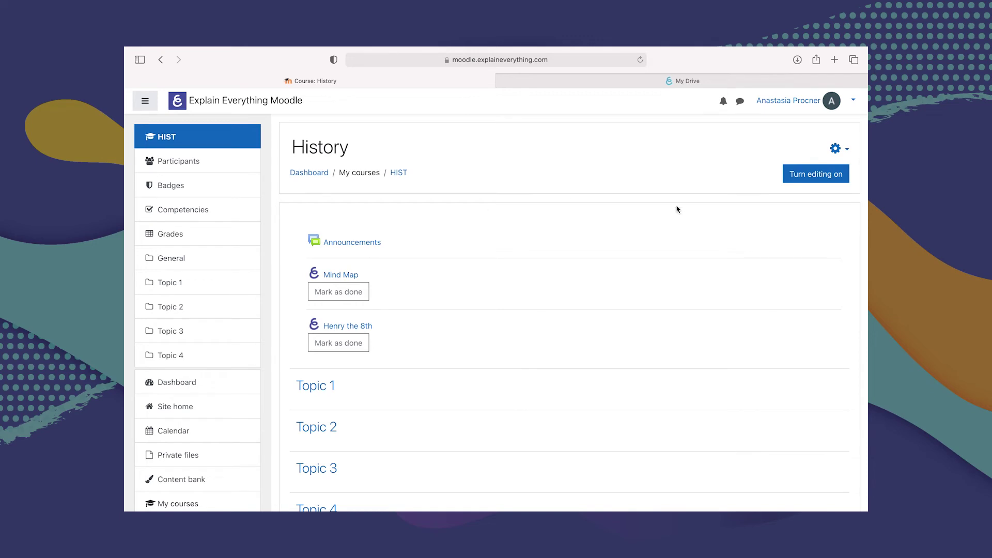
left_click(833, 178)
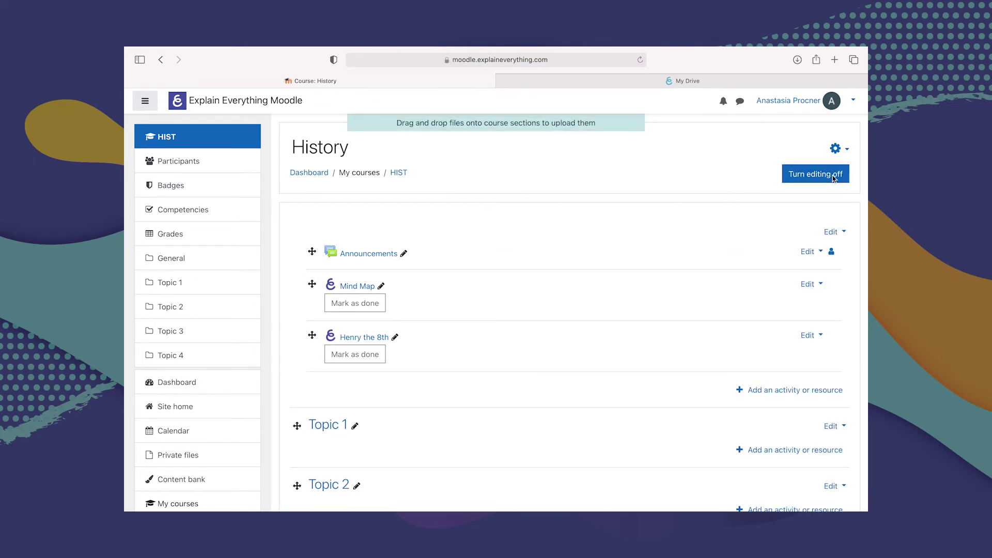
left_click(779, 391)
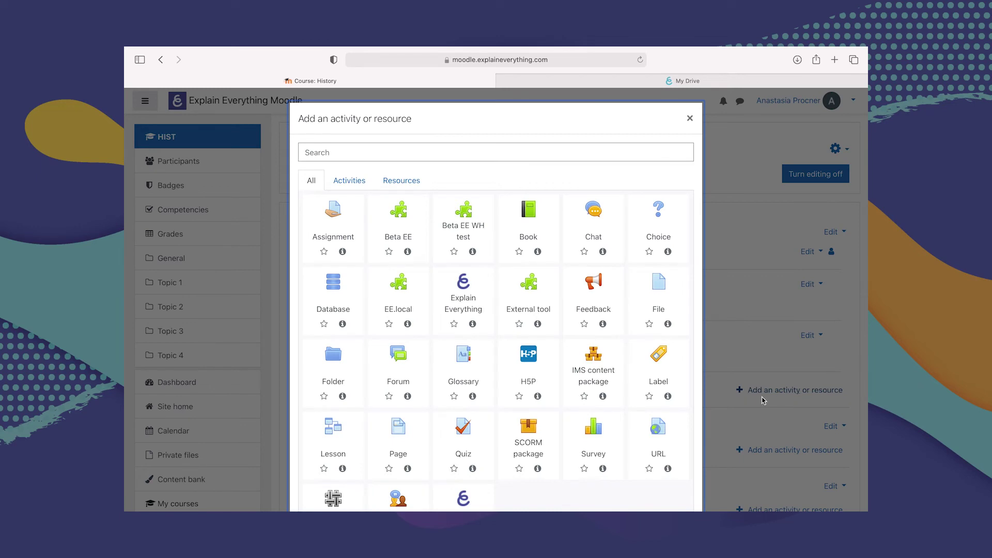
scroll(620, 439, "down", 3)
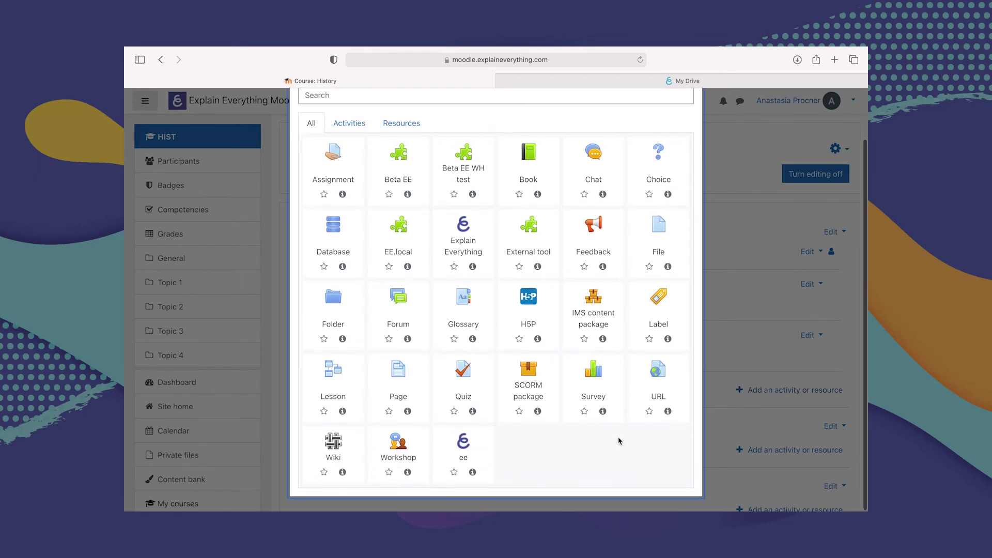
scroll(620, 441, "up", 2)
left_click(463, 303)
Name the activity 'Make a video' and save it back to the course
left_click(462, 276)
type("M")
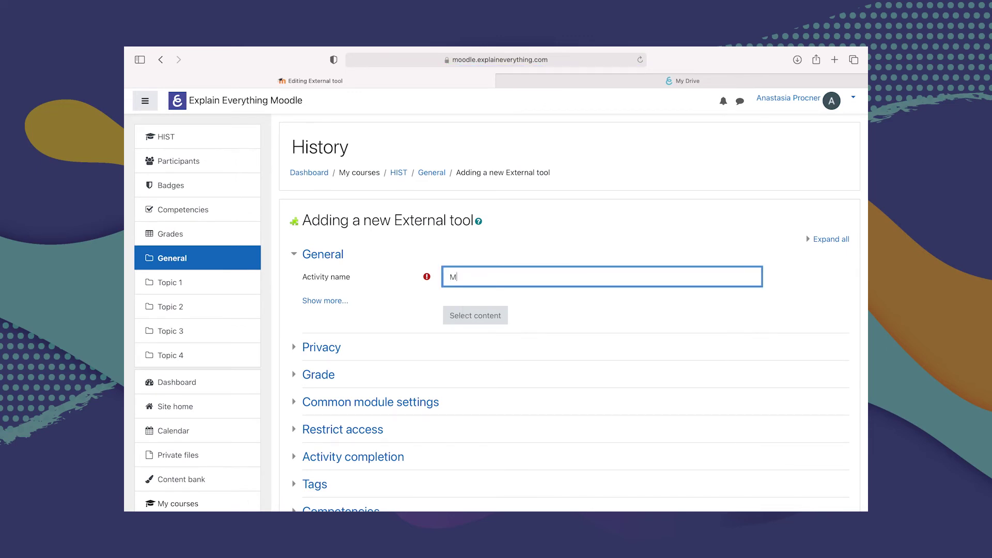
type("ake a video")
scroll(593, 279, "down", 5)
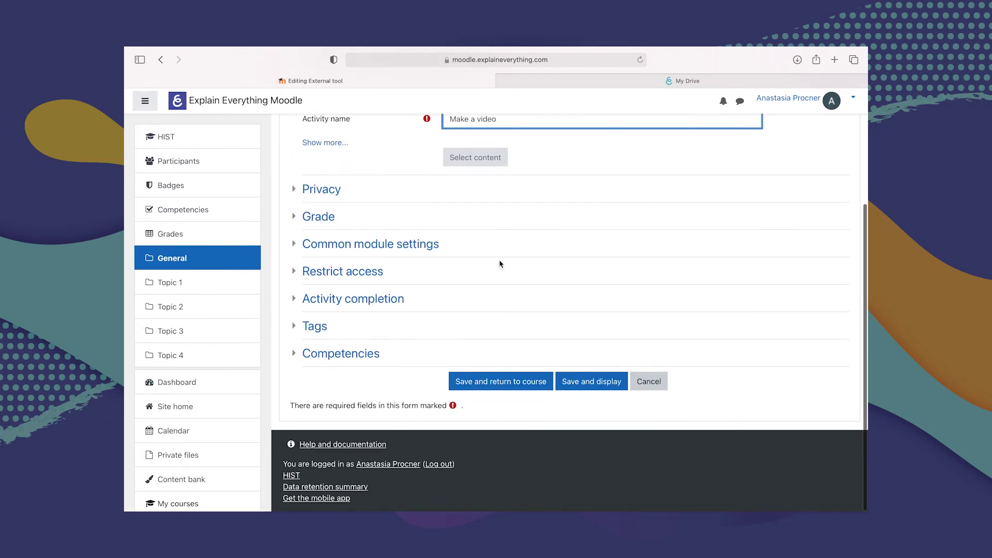
left_click(492, 383)
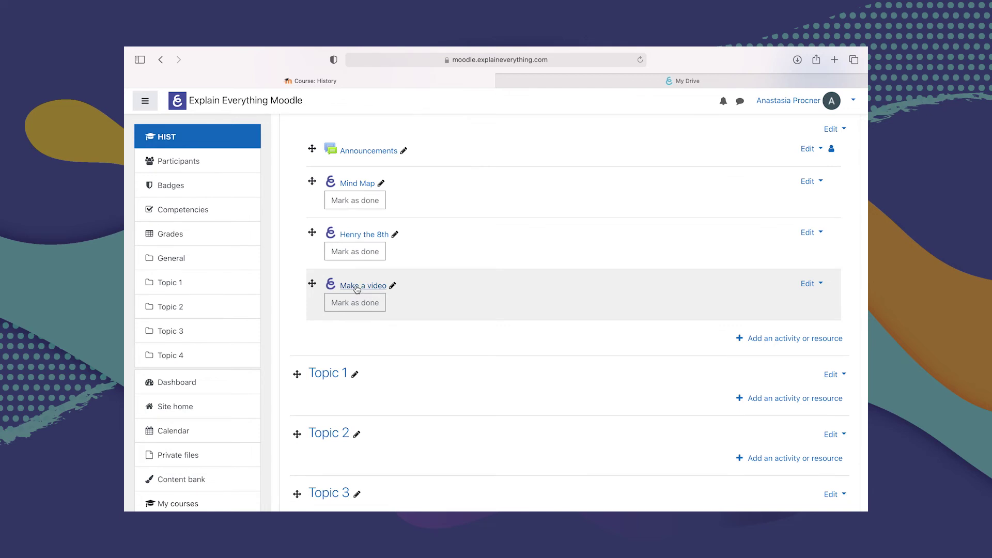
Open Make a video and choose the Record a video assignment type
left_click(357, 287)
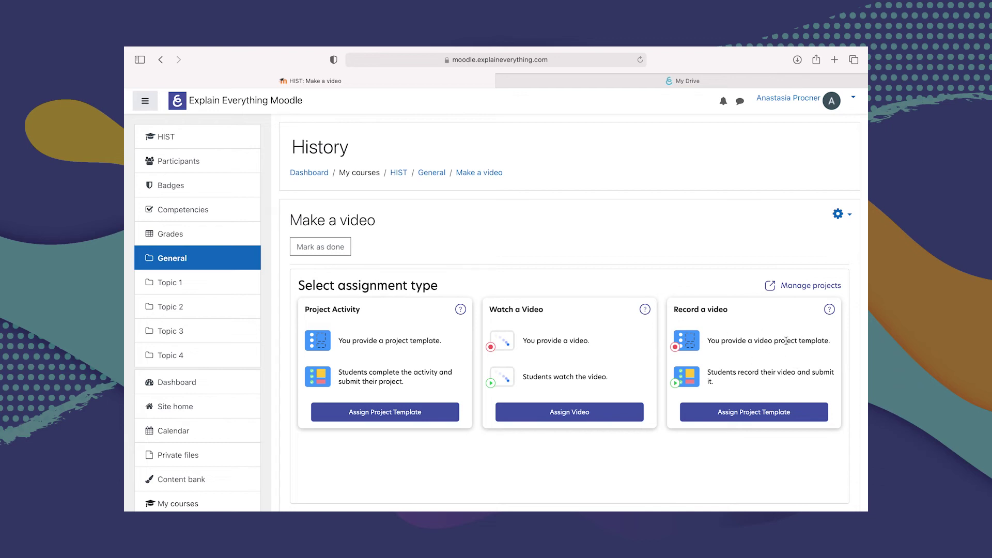
left_click(758, 414)
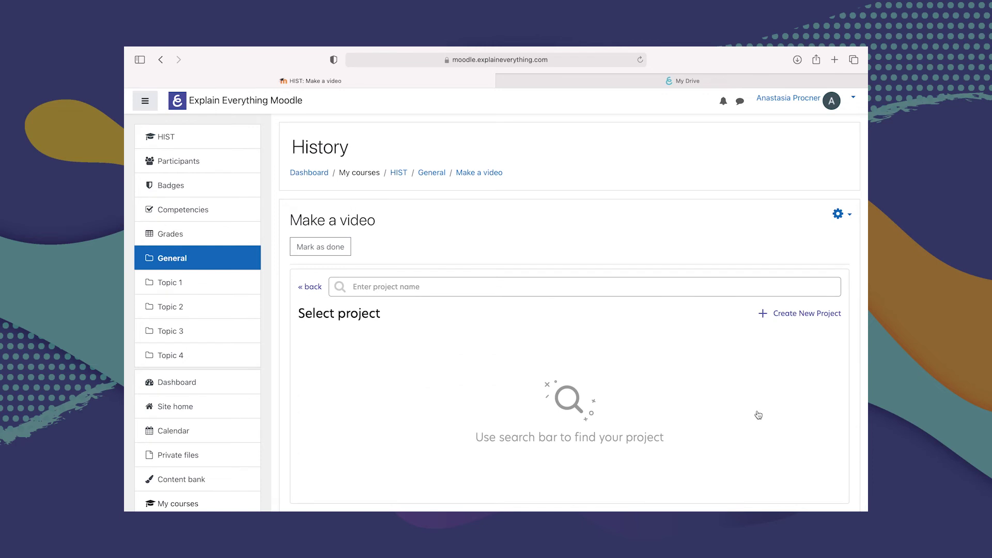
scroll(759, 414, "down", 2)
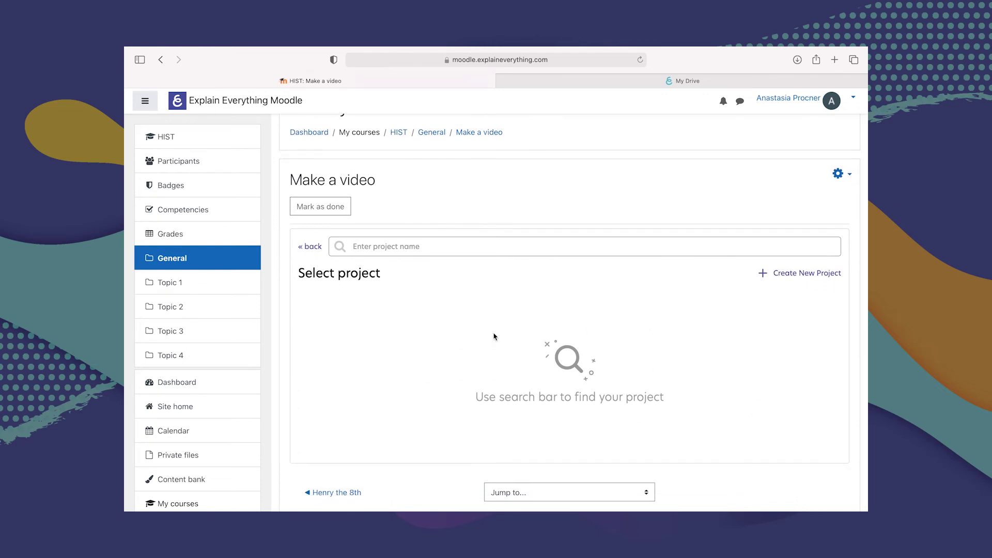
Search projects for 'video' and select Video Explanation as the project template
left_click(484, 247)
type("video")
key("Return")
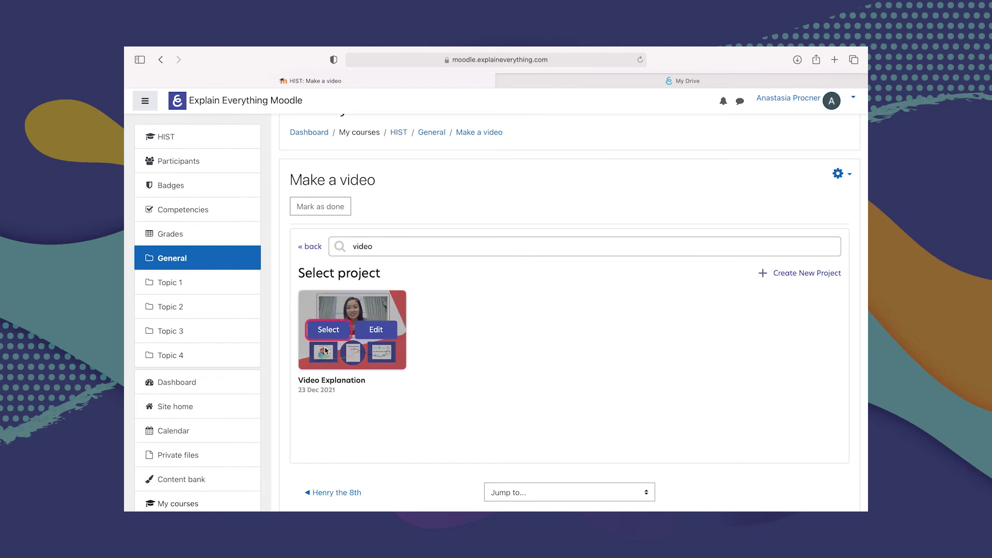
left_click(328, 335)
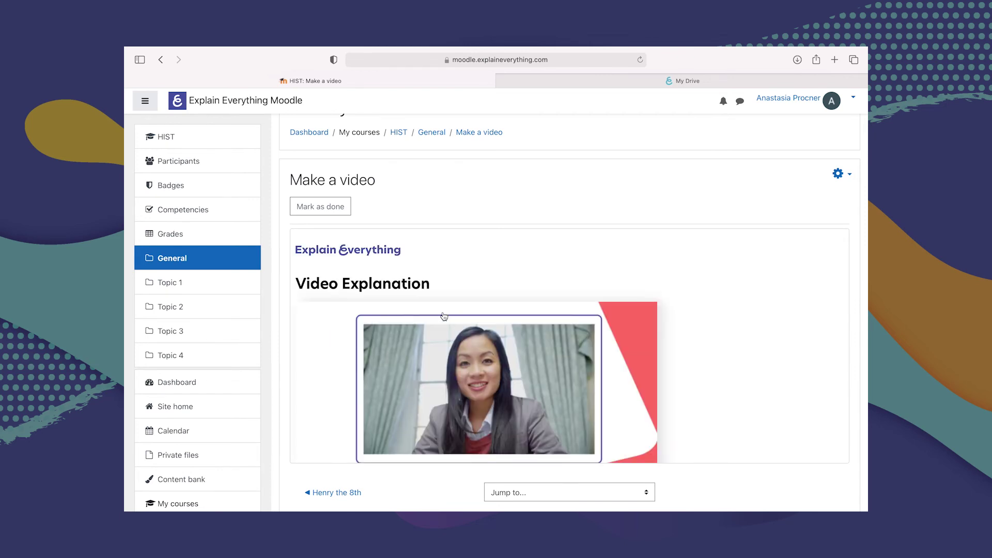
scroll(449, 317, "down", 5)
scroll(450, 317, "up", 5)
scroll(450, 316, "down", 5)
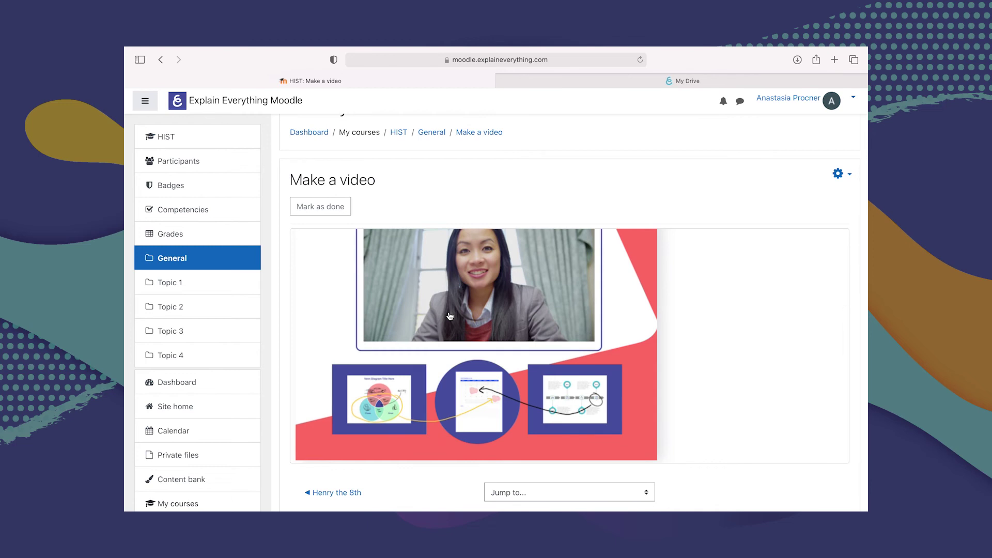
scroll(450, 317, "up", 3)
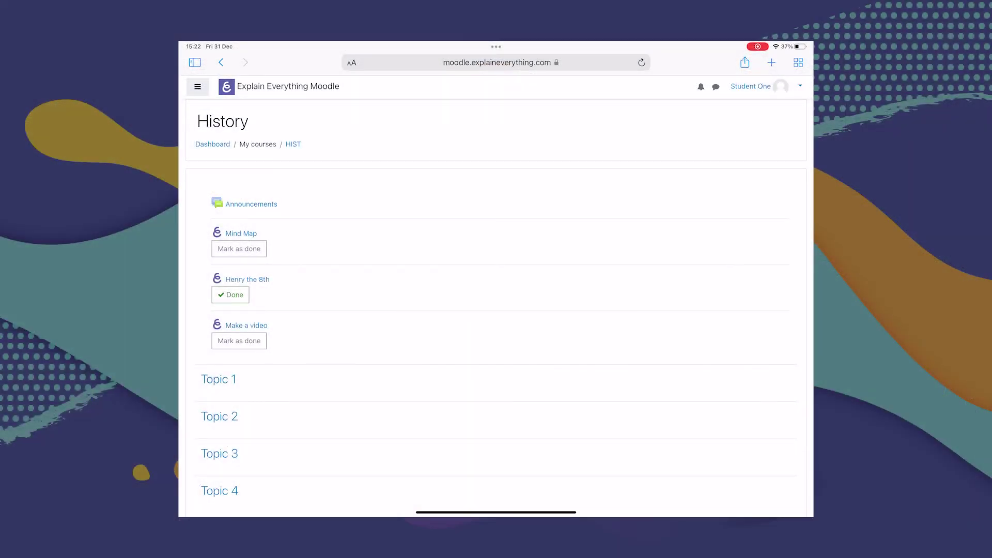
As the student, start the Make a video assignment and open its project in Explain Everything
left_click(246, 325)
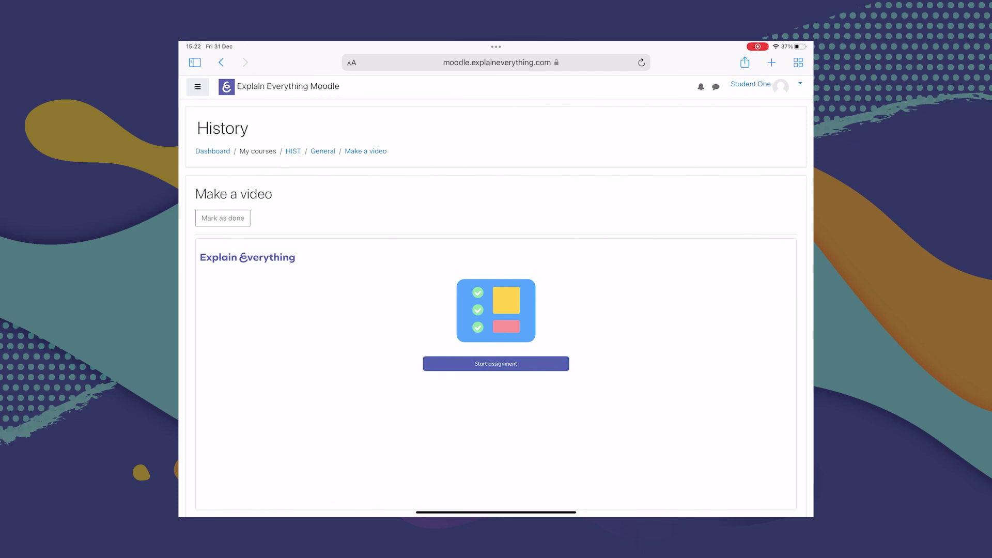
left_click(497, 364)
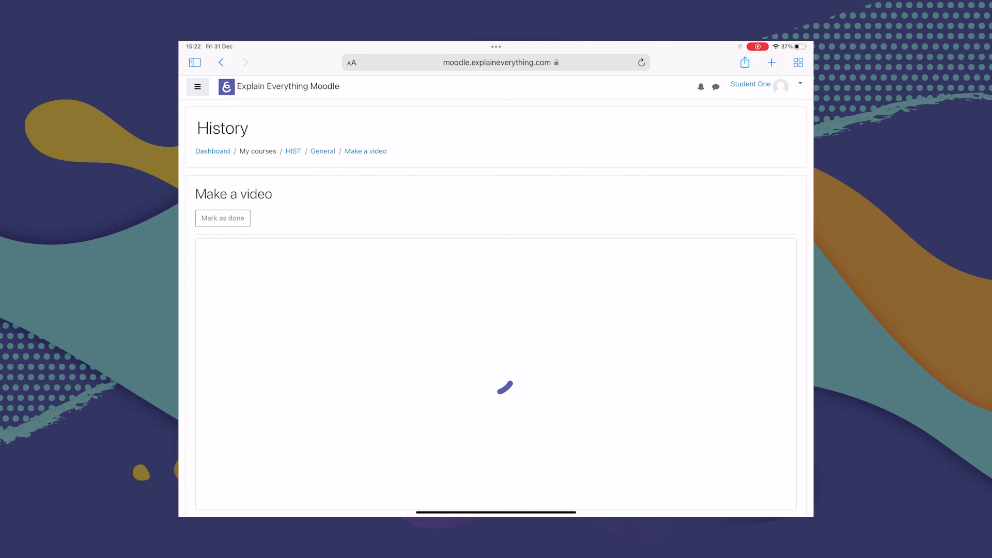
left_click(496, 364)
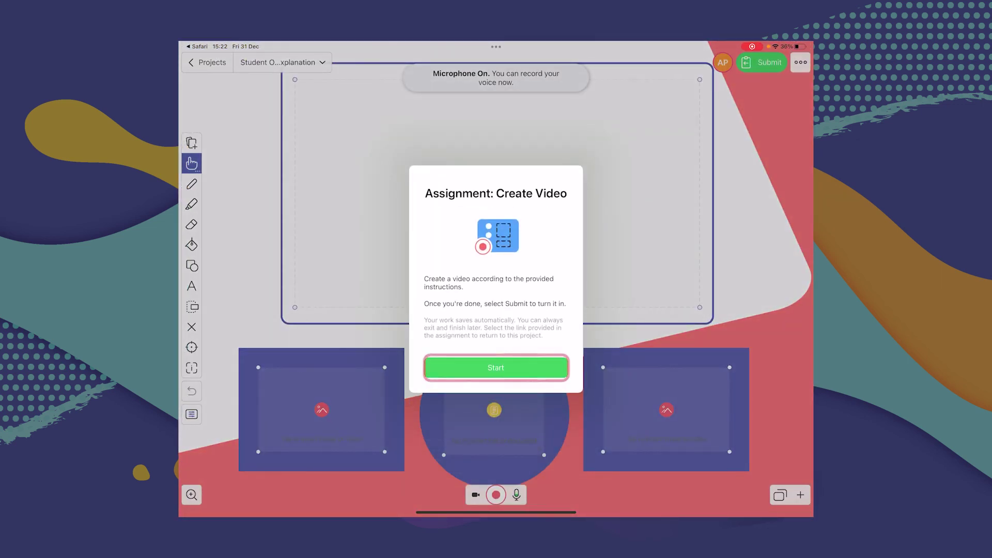
Dismiss the Assignment: Create Video instructions to reach the Video Explanation canvas
left_click(510, 366)
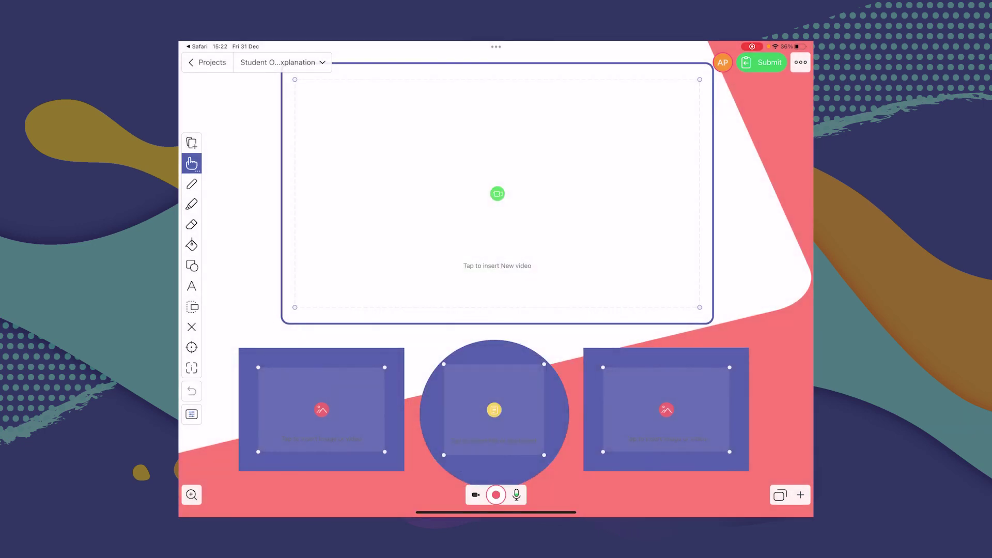